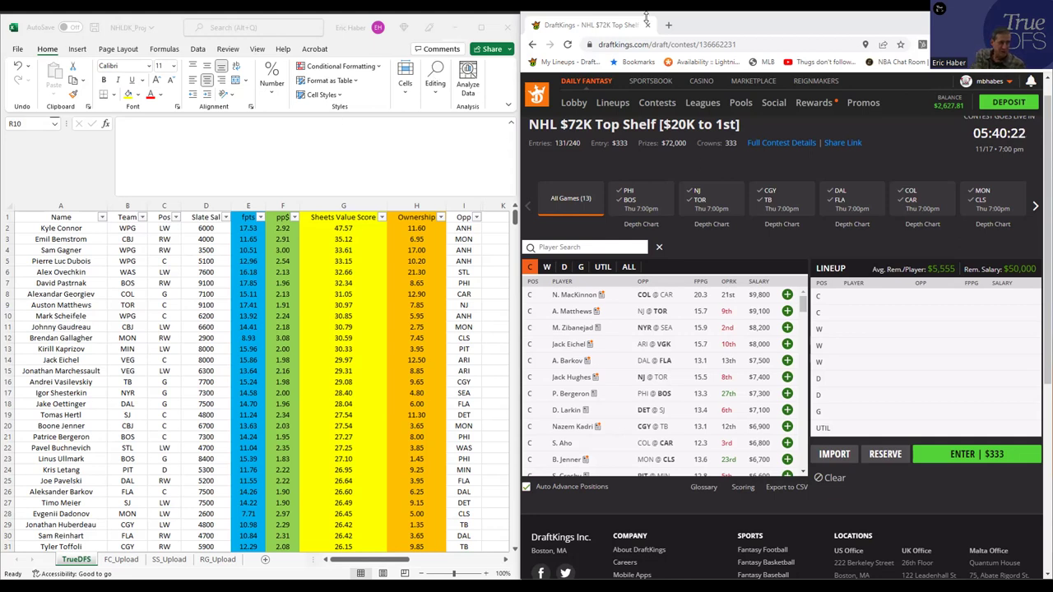
Filter to the ANH @ WPG game and add Scheifele, Dubois, Kyle Connor and Sam Gagner
left_click(1035, 206)
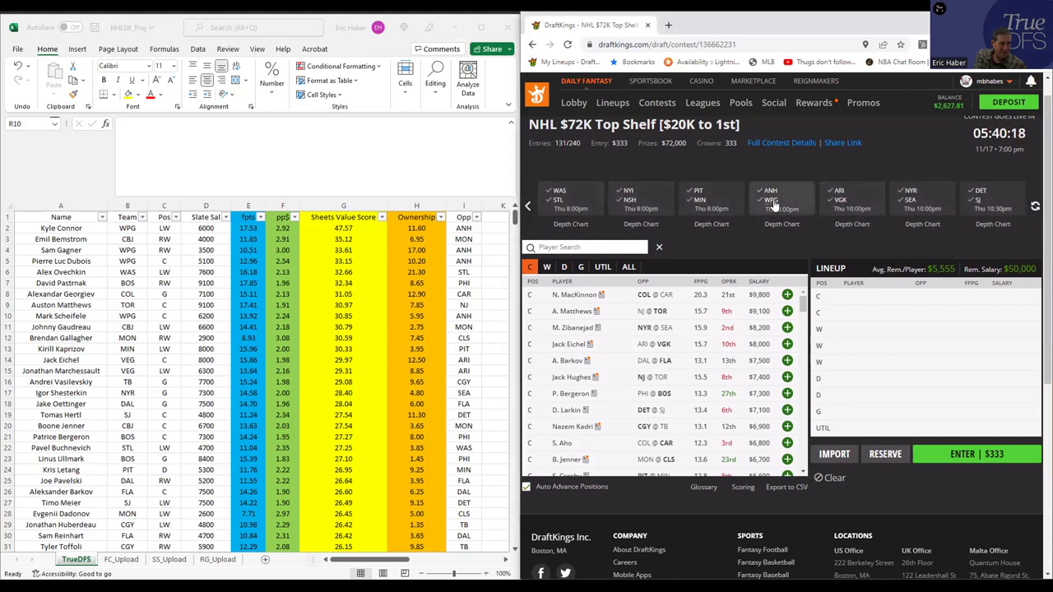
left_click(779, 212)
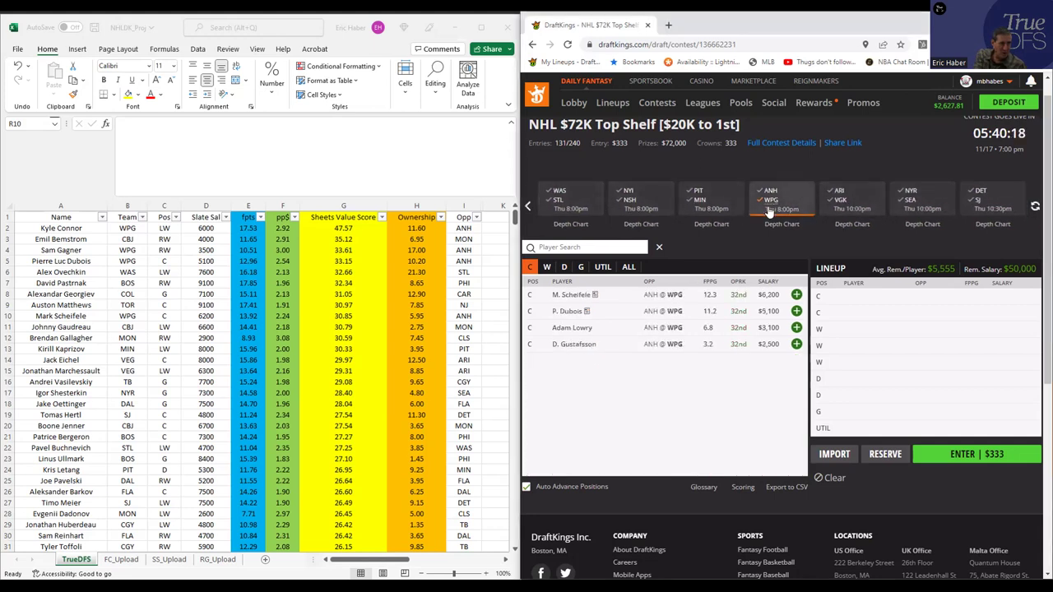
left_click(797, 296)
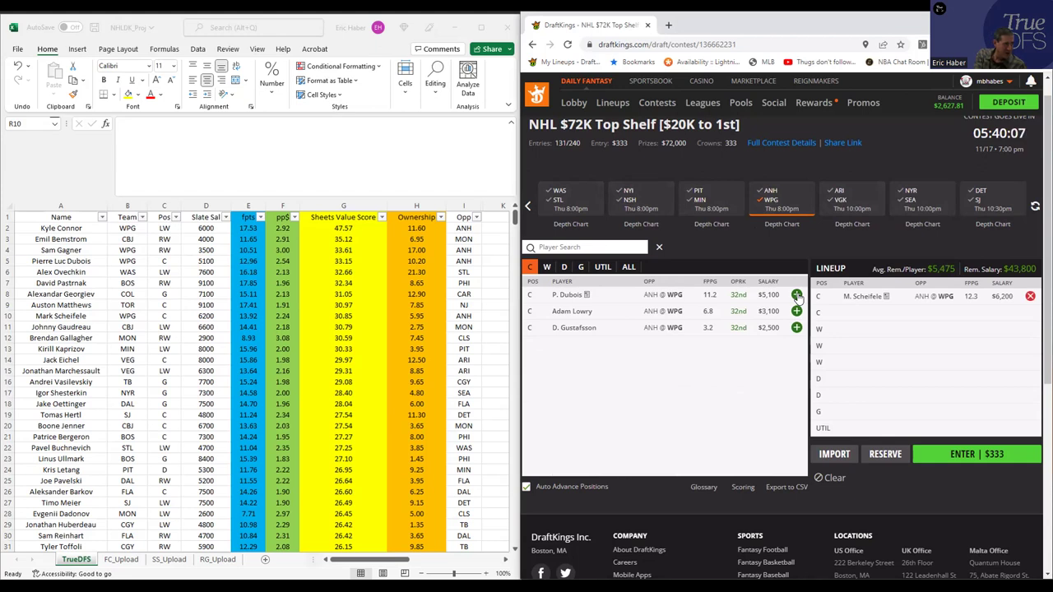
left_click(796, 295)
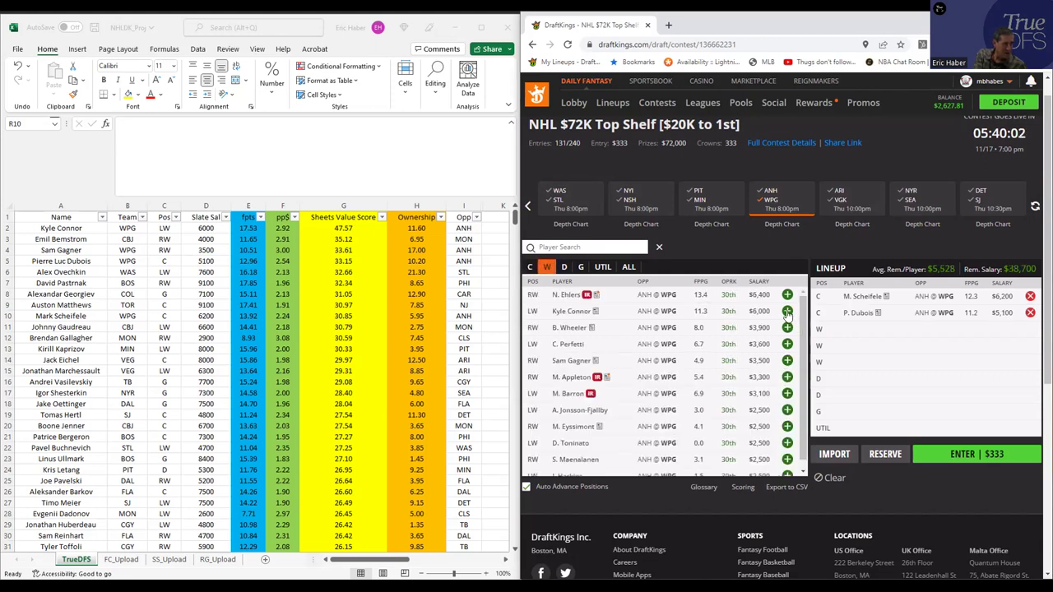
left_click(787, 311)
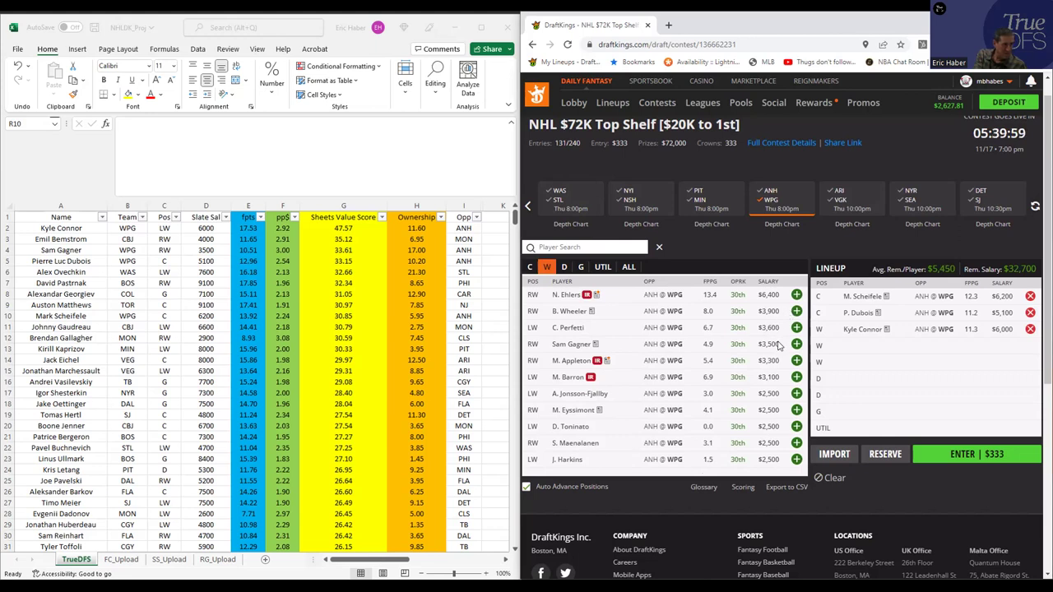
left_click(796, 344)
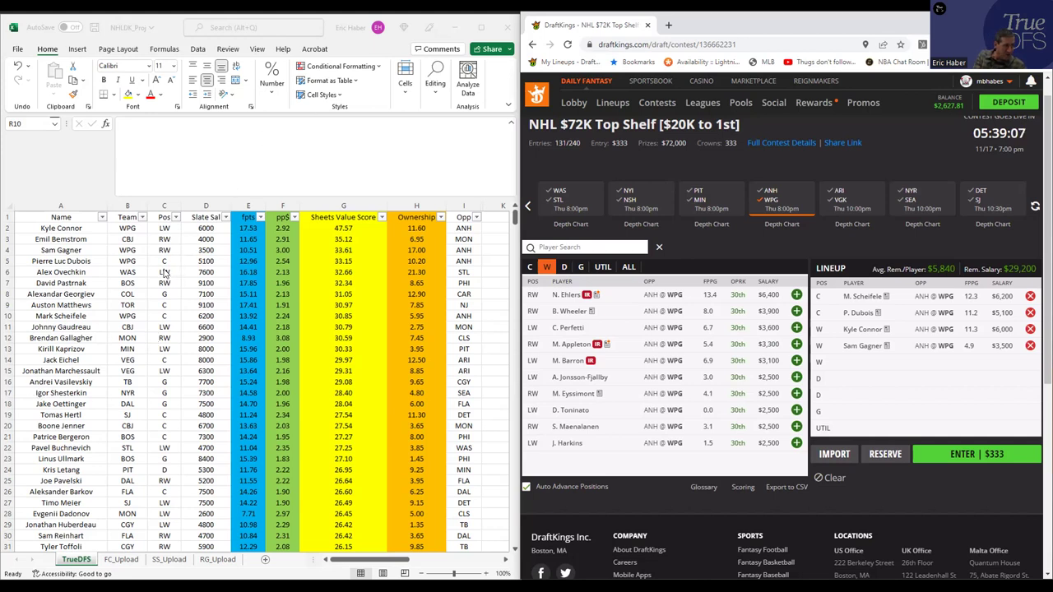
In the projections sheet, check Georgiev's position and his 7100 salary against Ullmark's 8400
left_click(171, 272)
left_click(168, 294)
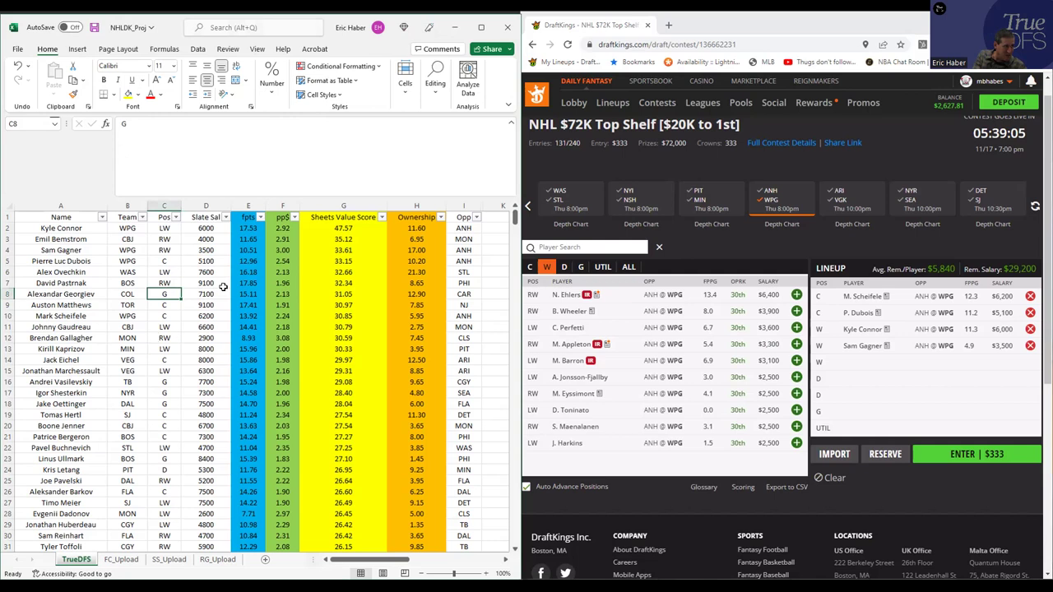
left_click(201, 380)
left_click(199, 295)
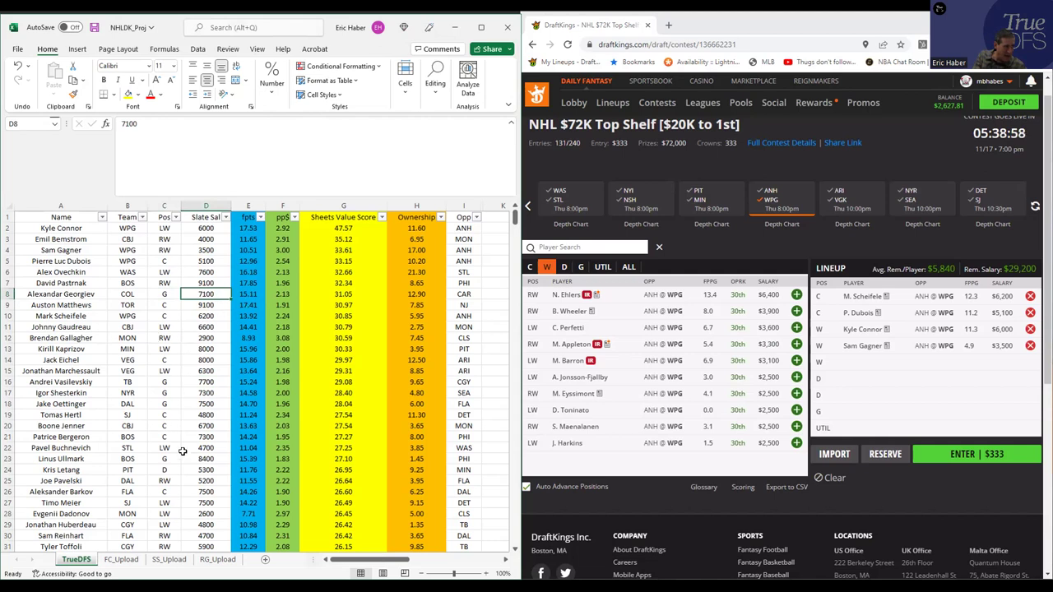
left_click(210, 458)
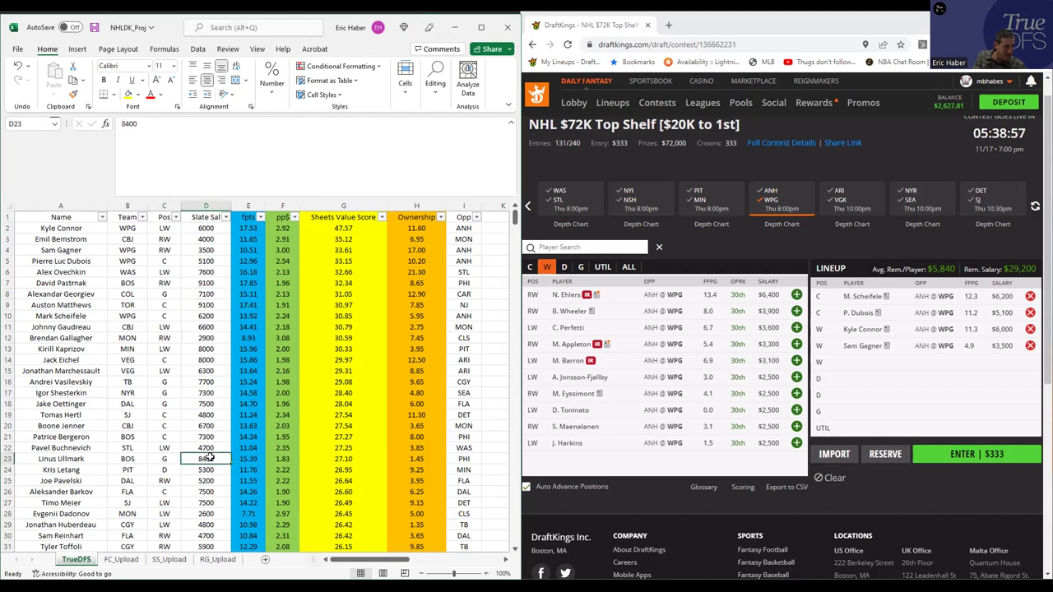
left_click(168, 294)
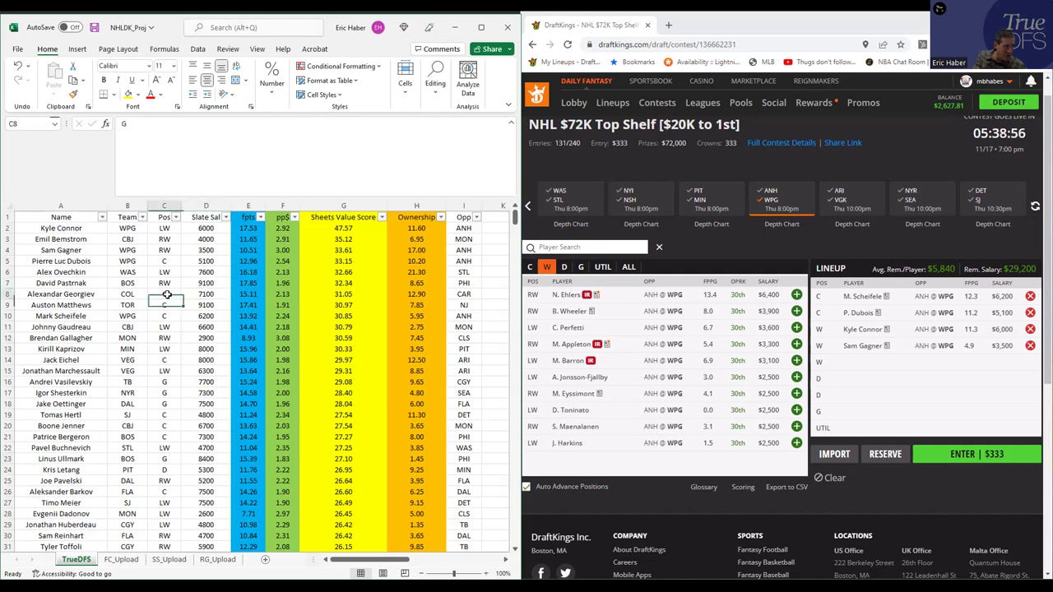
Show goalies from all games, search 'geo' and add A. Georgiev as goalie
left_click(581, 266)
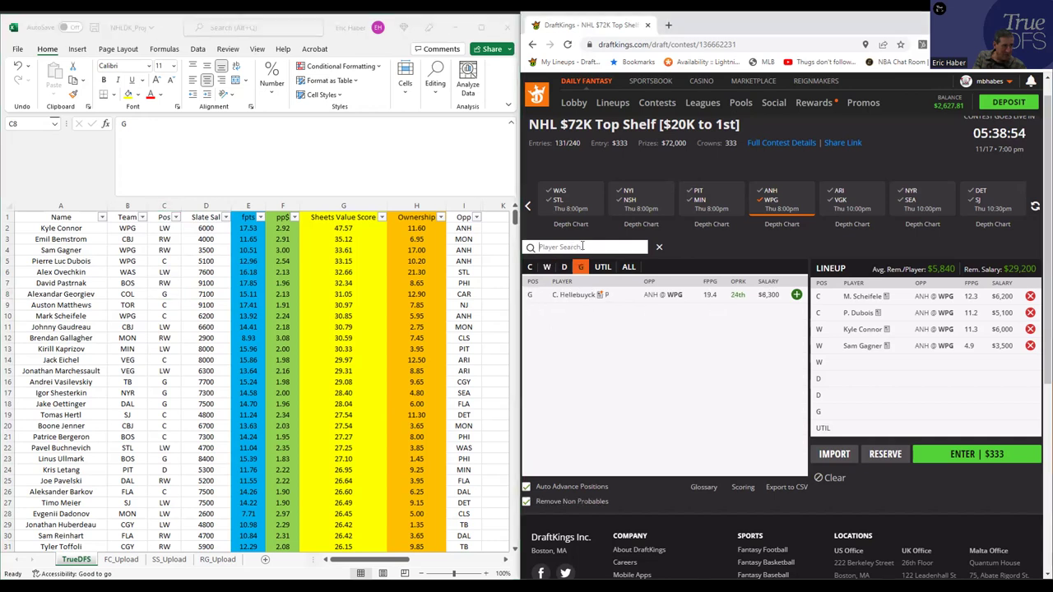
left_click(771, 202)
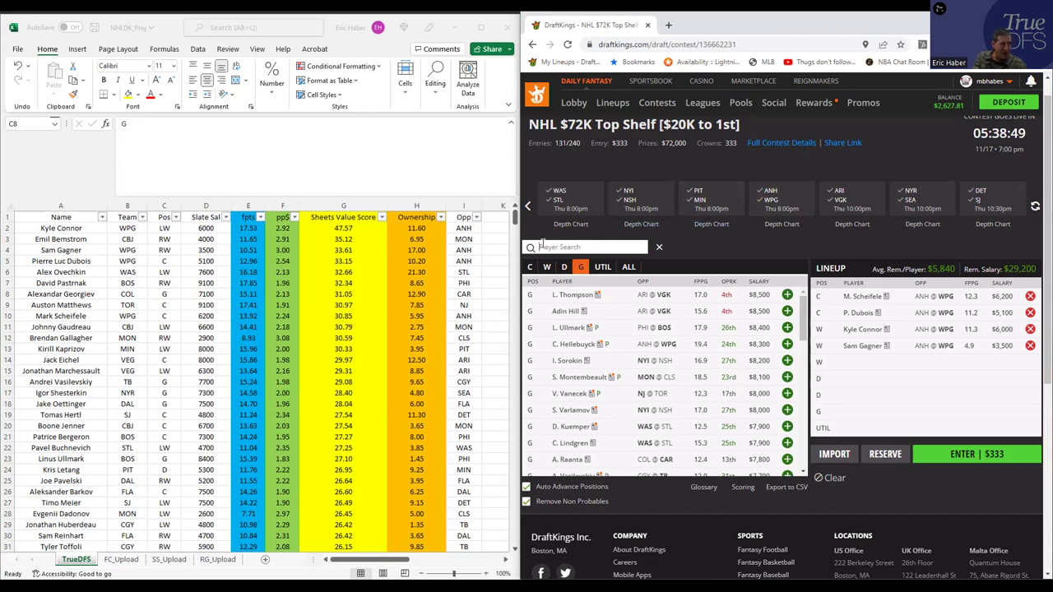
left_click(628, 267)
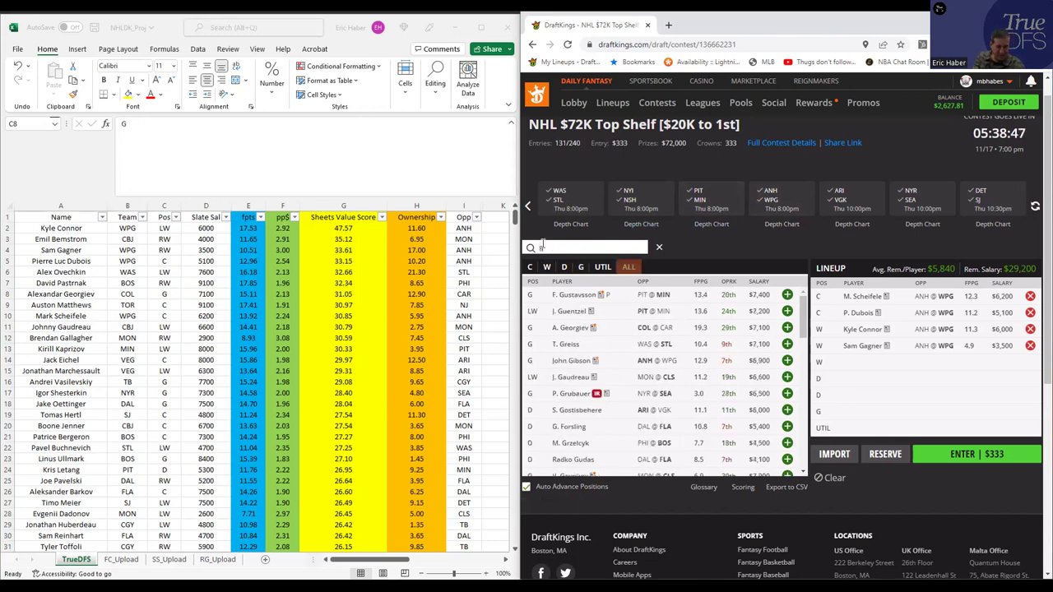
type("geo")
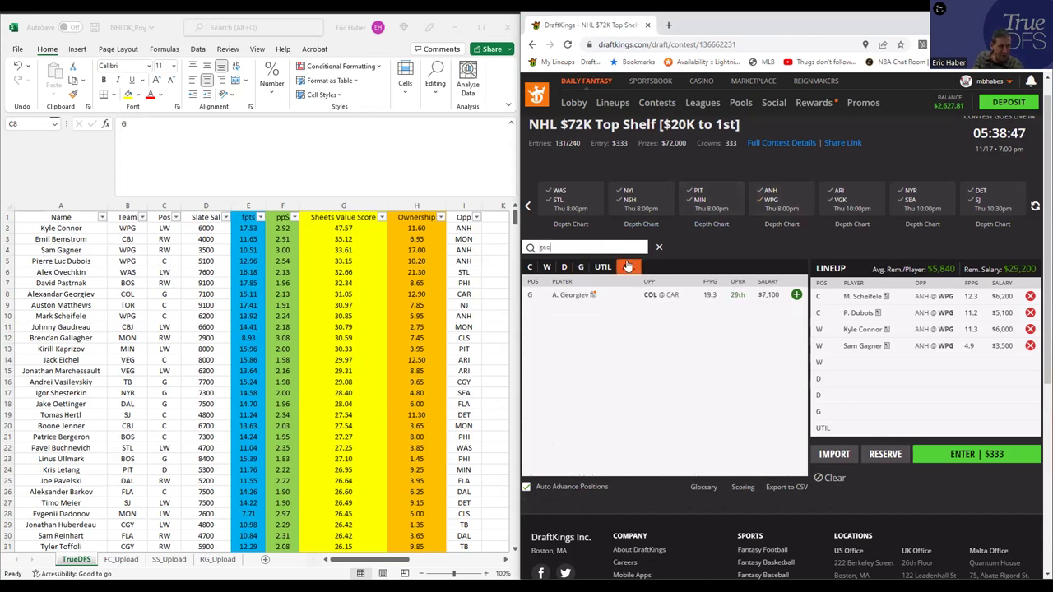
left_click(796, 296)
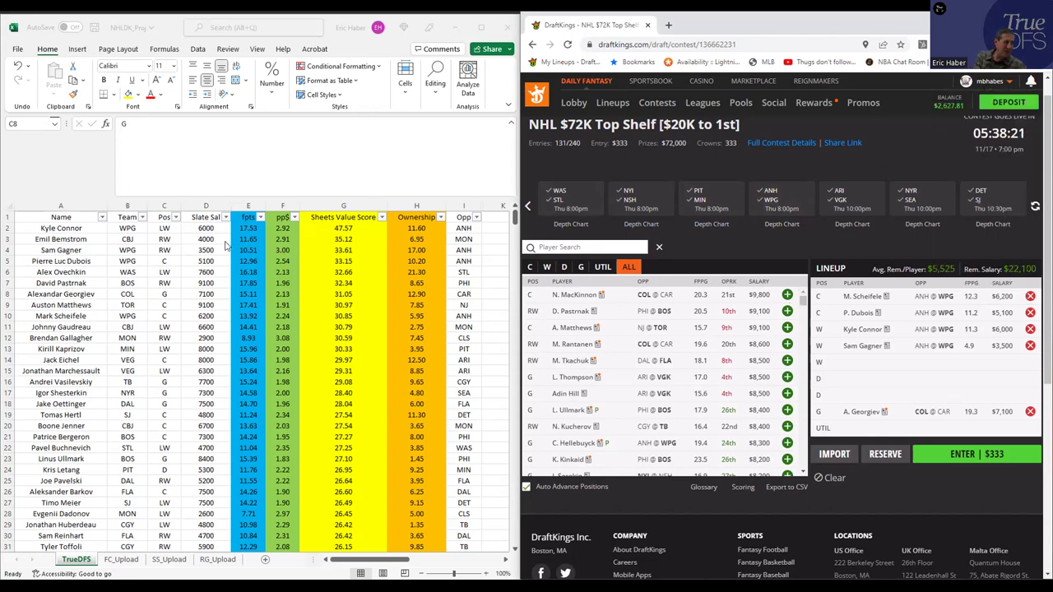
In the spreadsheet, check Emil Bemstrom's value score, team and position against Kyle Connor's
left_click(345, 239)
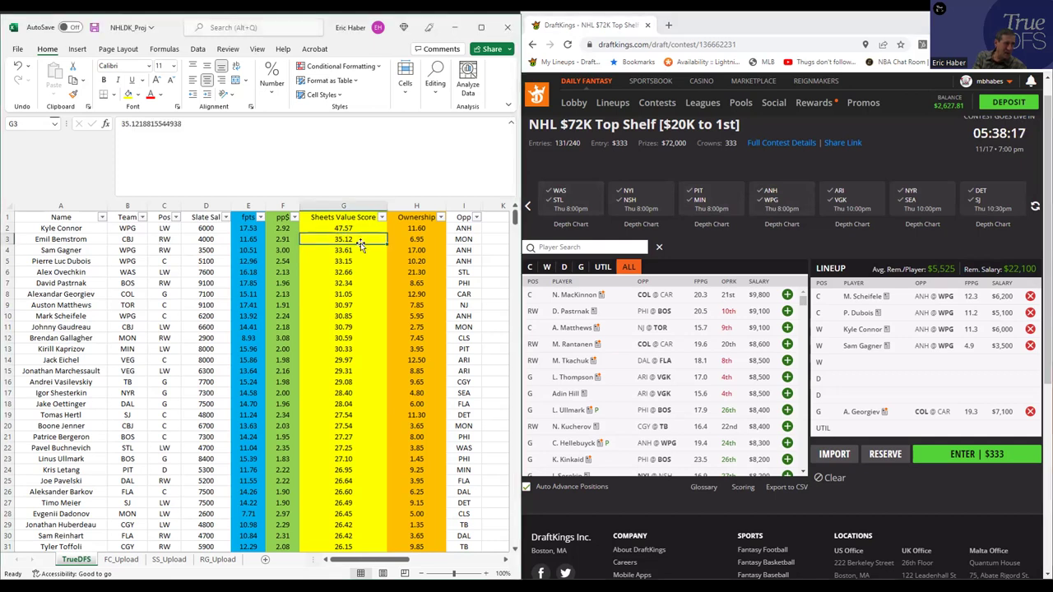
left_click(339, 229)
left_click(343, 237)
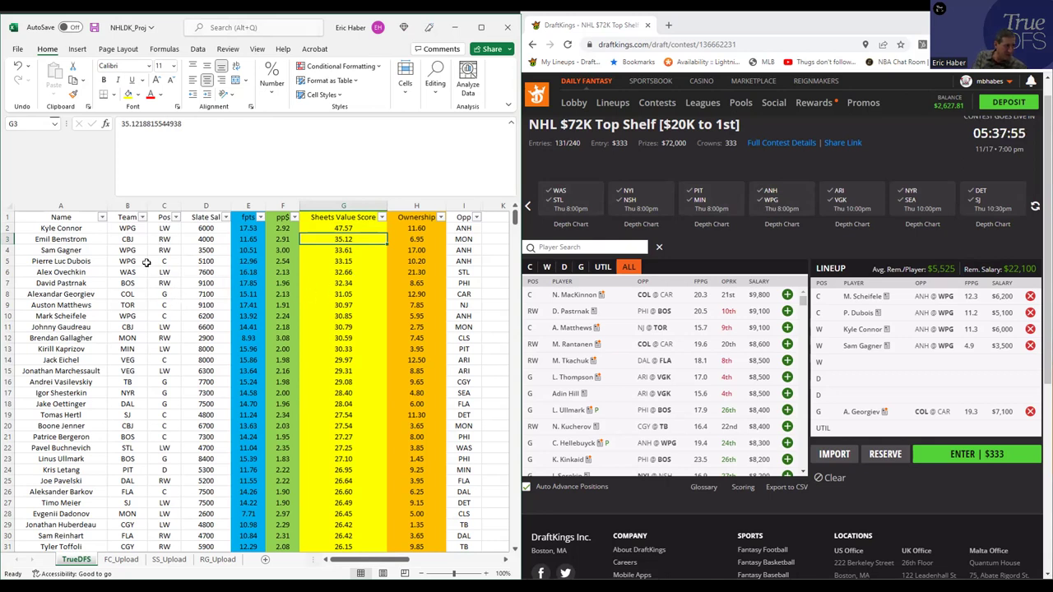
left_click(130, 238)
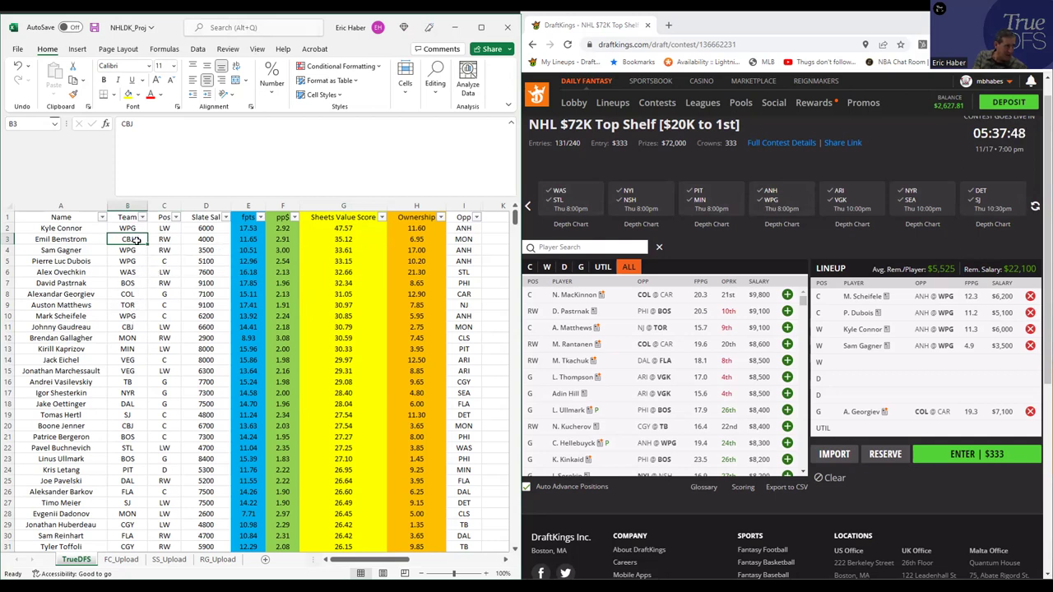
left_click(166, 239)
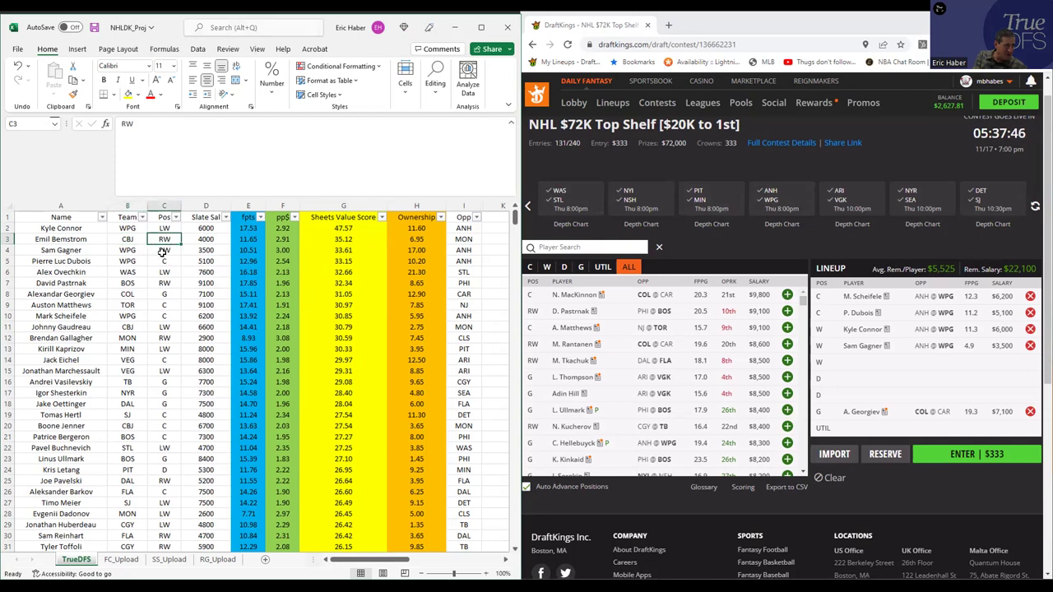
Filter to Montreal at Columbus wingers and open Emil Bemstrom's player card
left_click(548, 267)
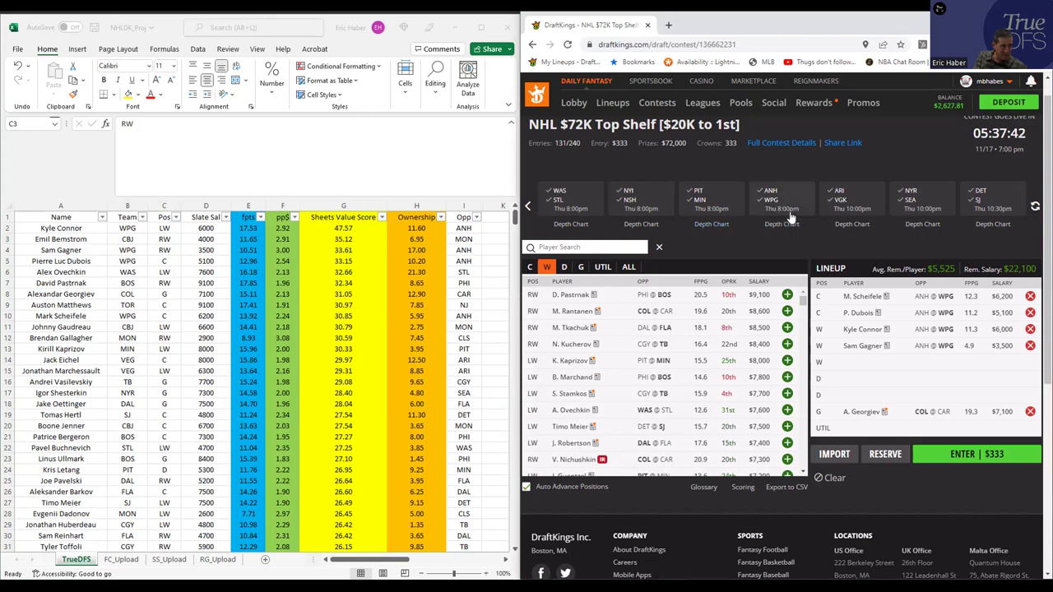
left_click(527, 205)
left_click(527, 205)
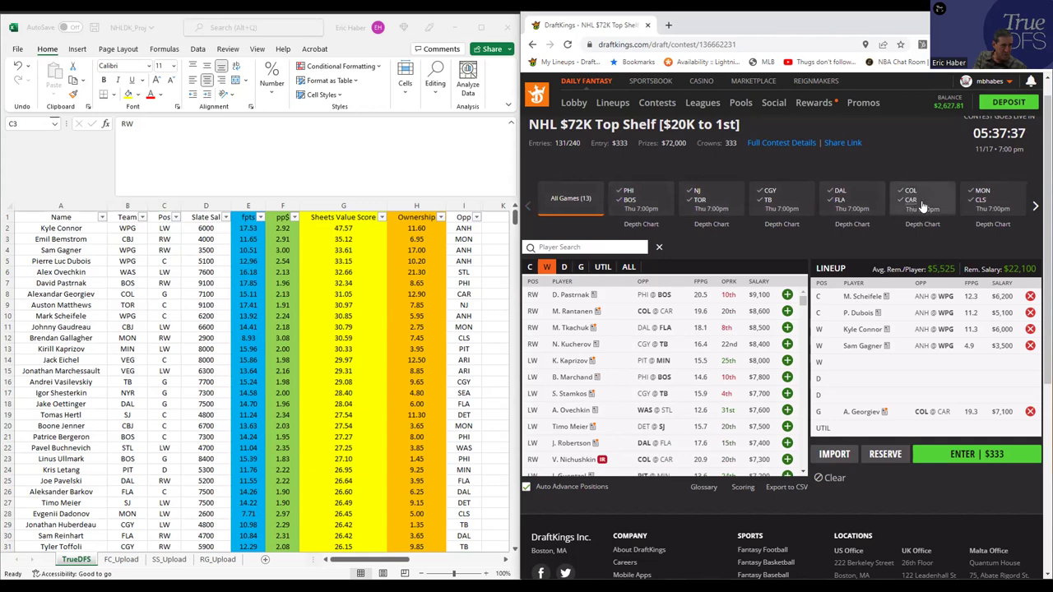
left_click(976, 204)
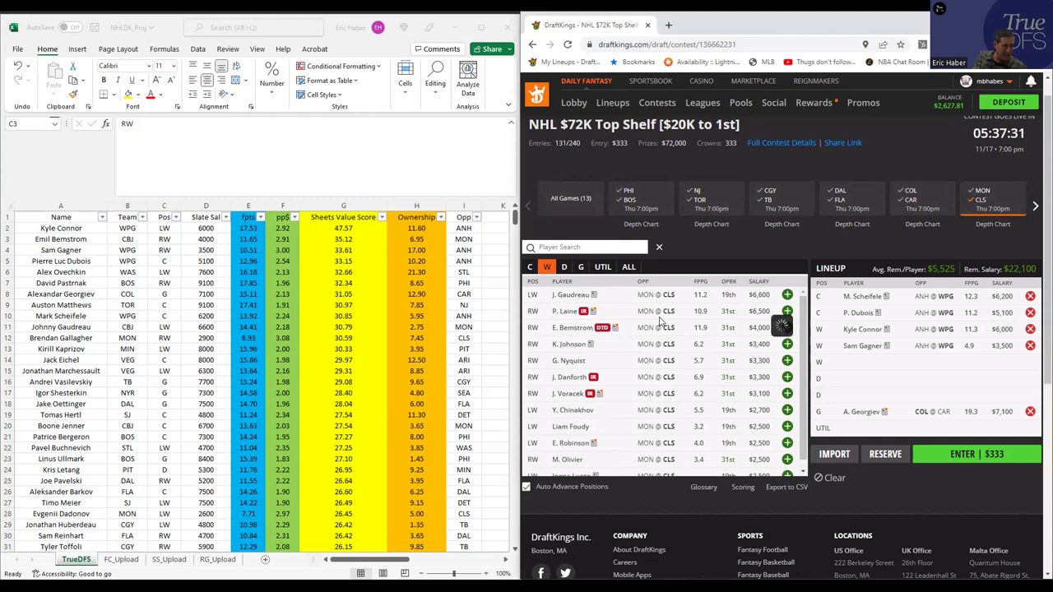
left_click(571, 328)
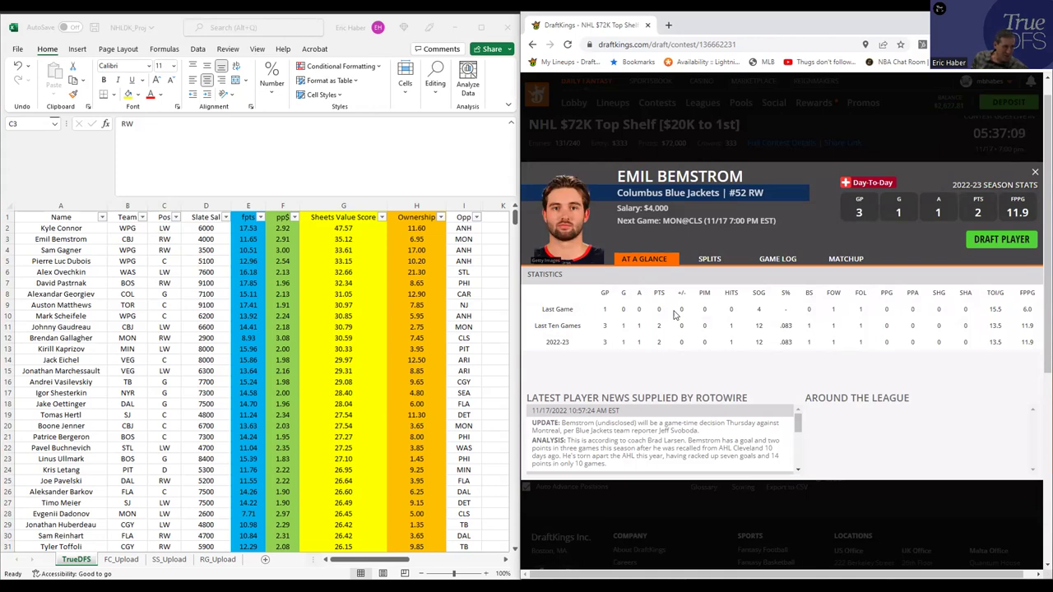
View Bemstrom's game log, then close his player card
left_click(765, 261)
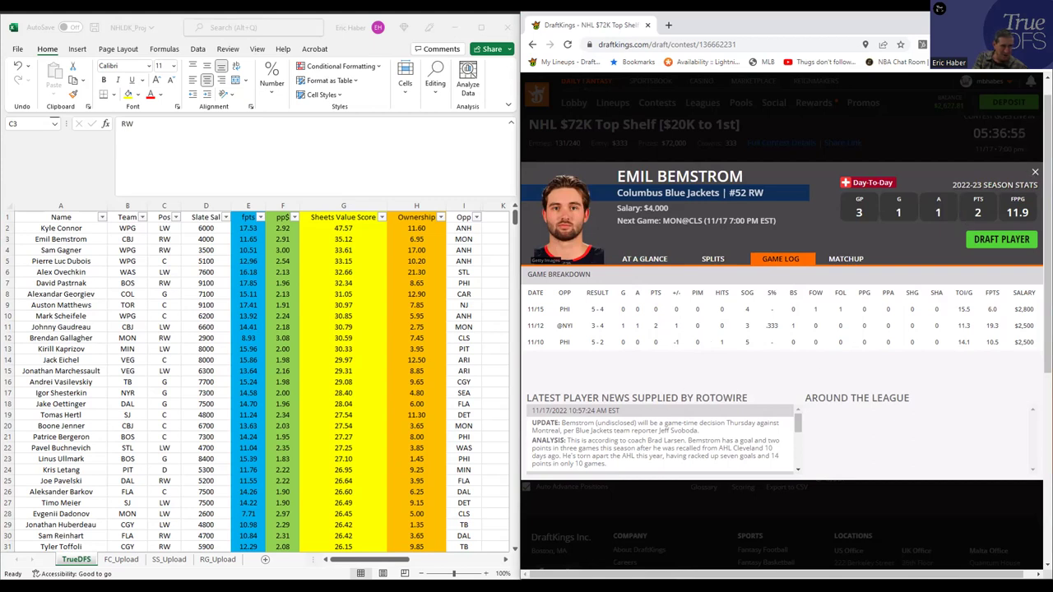
left_click(1035, 171)
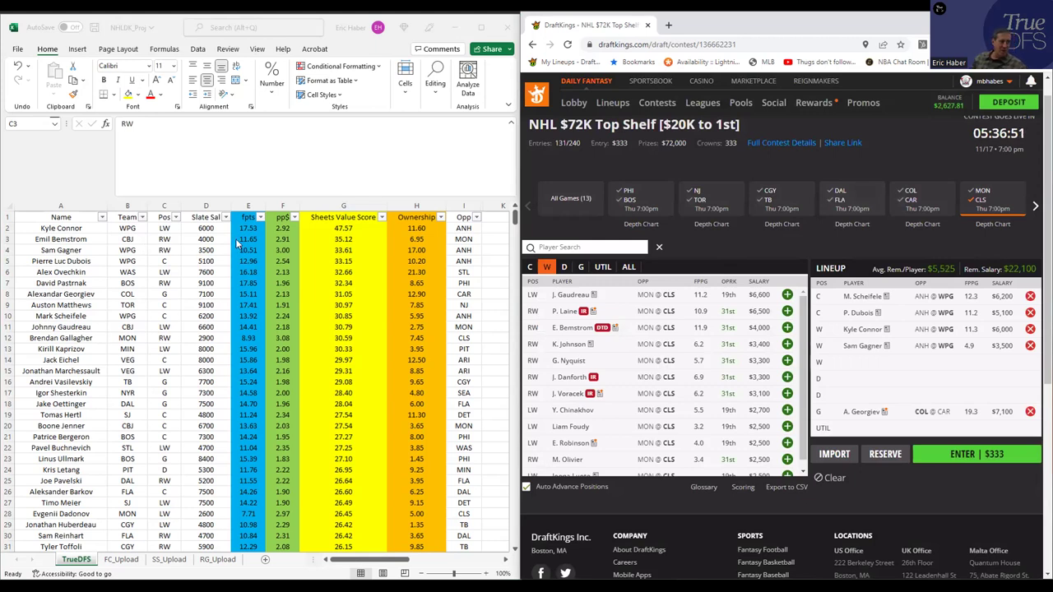
left_click(415, 239)
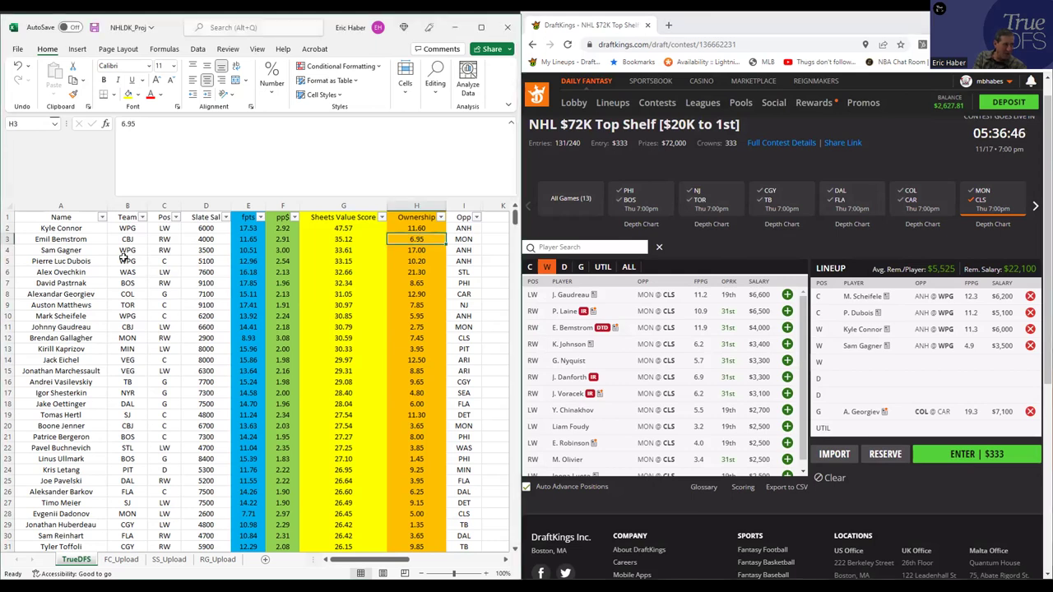
left_click(128, 327)
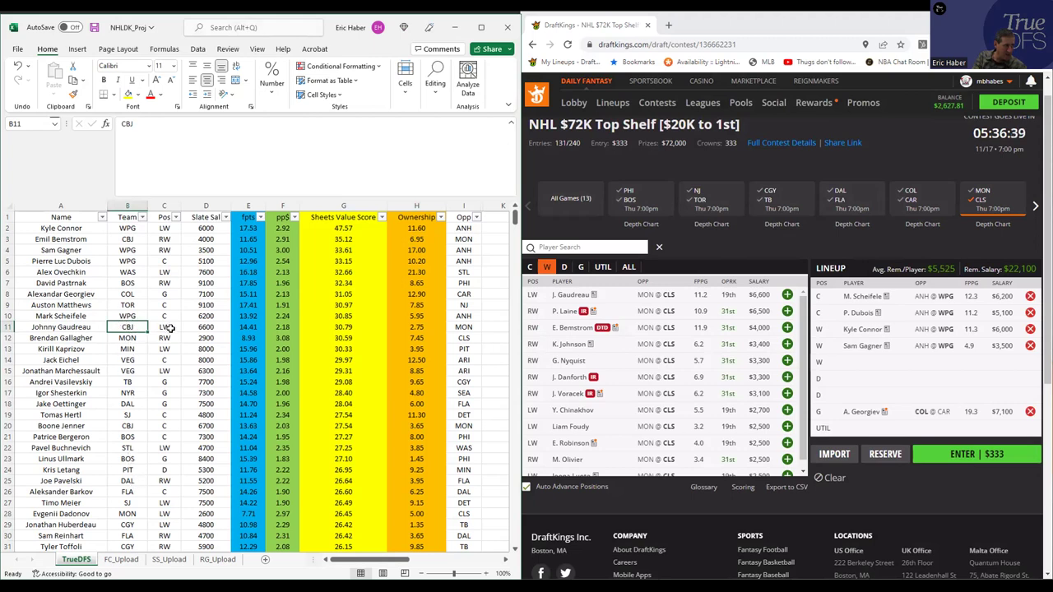
left_click(128, 237)
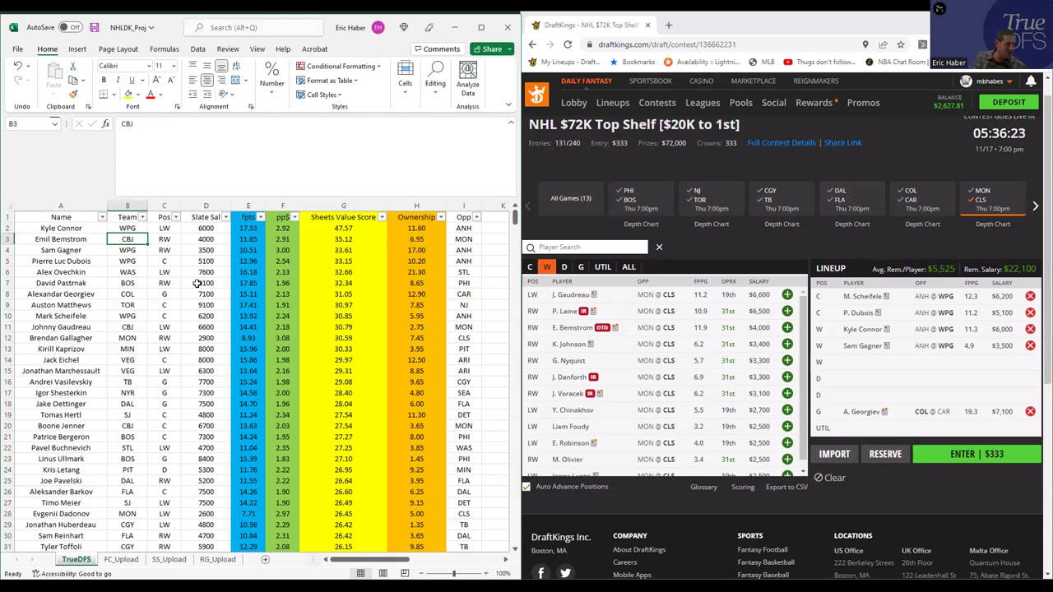
left_click(125, 273)
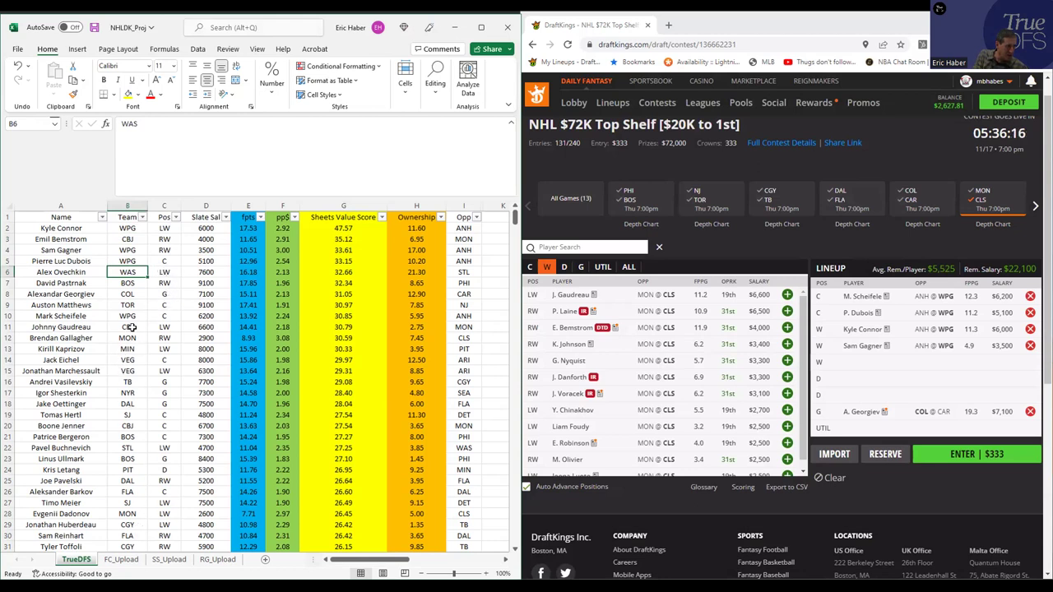
left_click(125, 283)
left_click(160, 285)
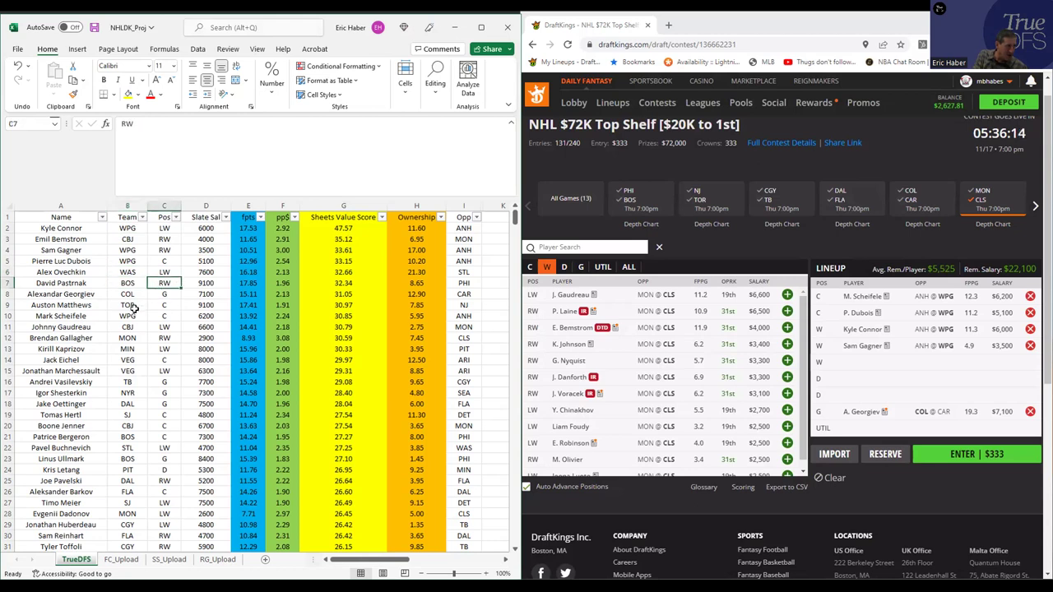
left_click(130, 438)
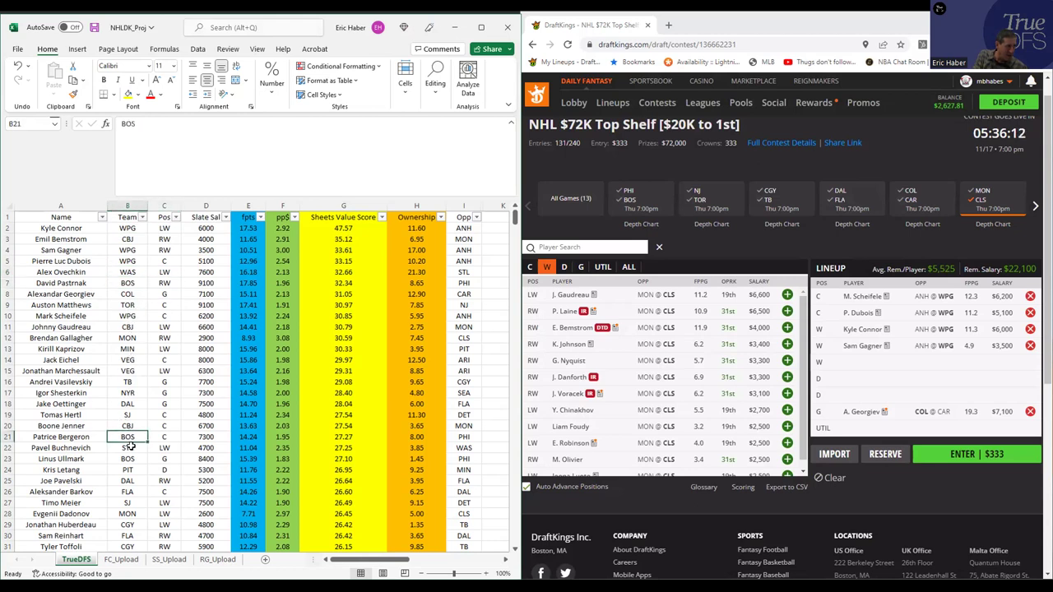
left_click(131, 458)
left_click(129, 436)
left_click(129, 296)
left_click(135, 305)
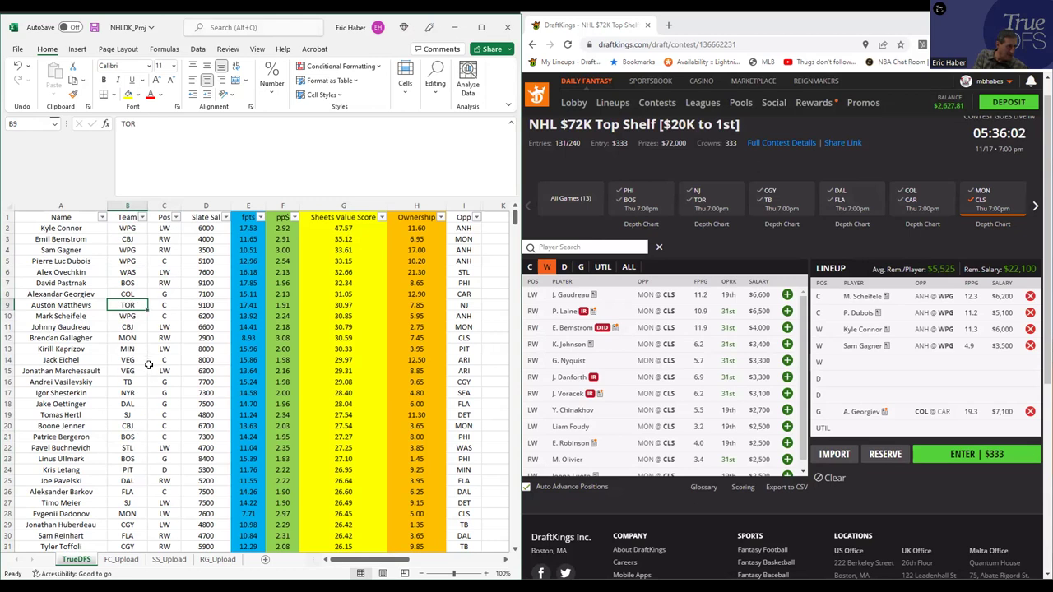
left_click(134, 326)
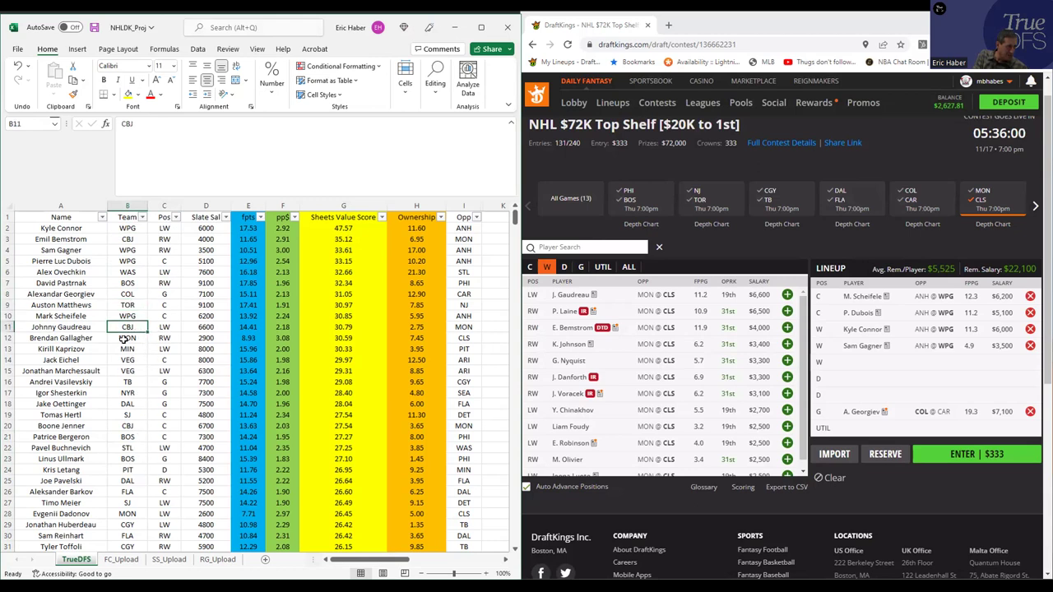
key("Down")
key("Down")
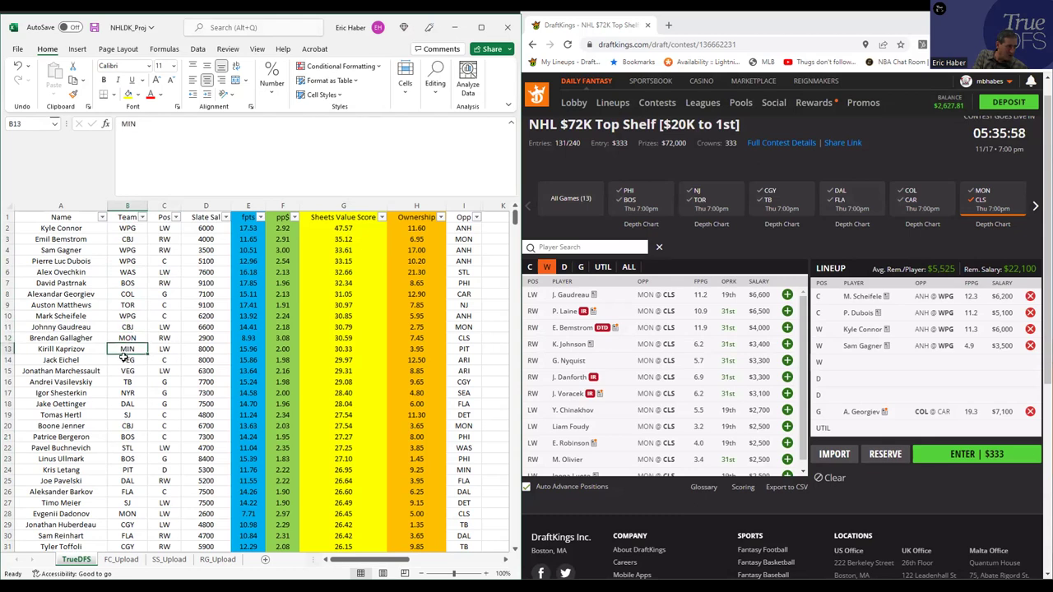
key("Down")
key("Down")
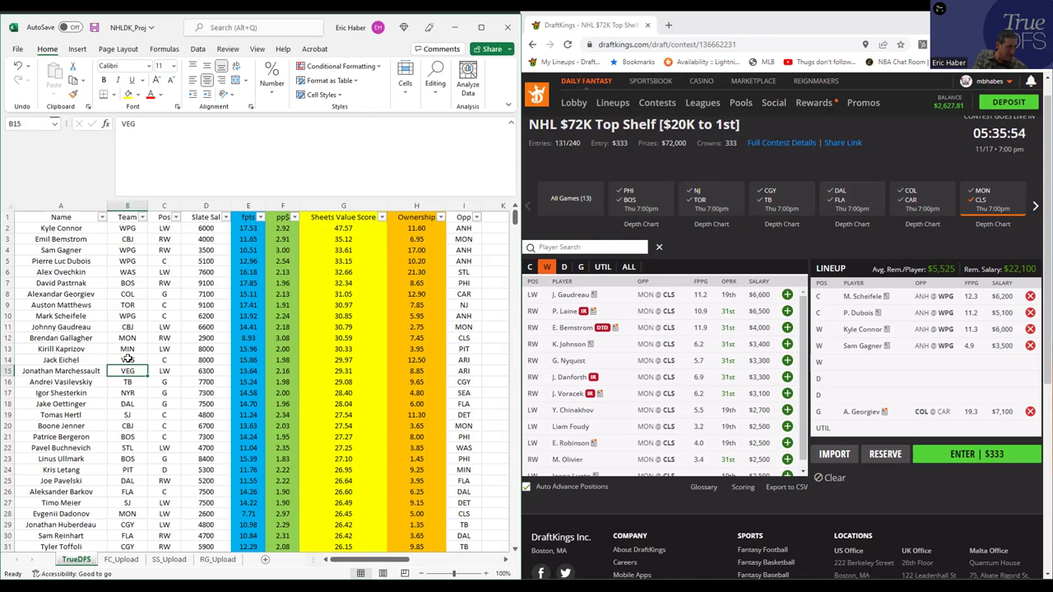
left_click(129, 362)
left_click(129, 371)
key("Up")
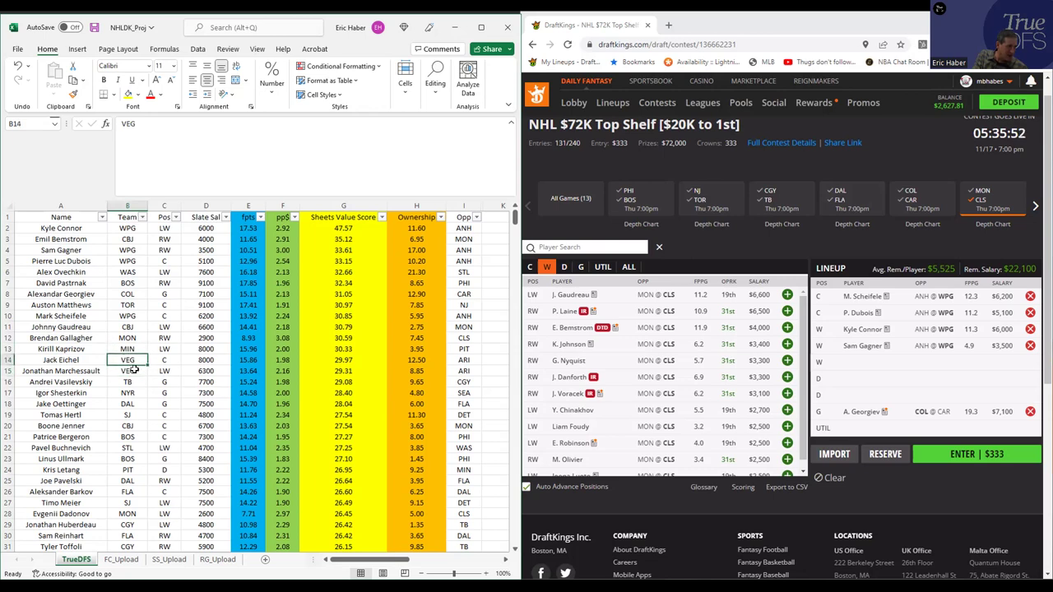
left_click(173, 372)
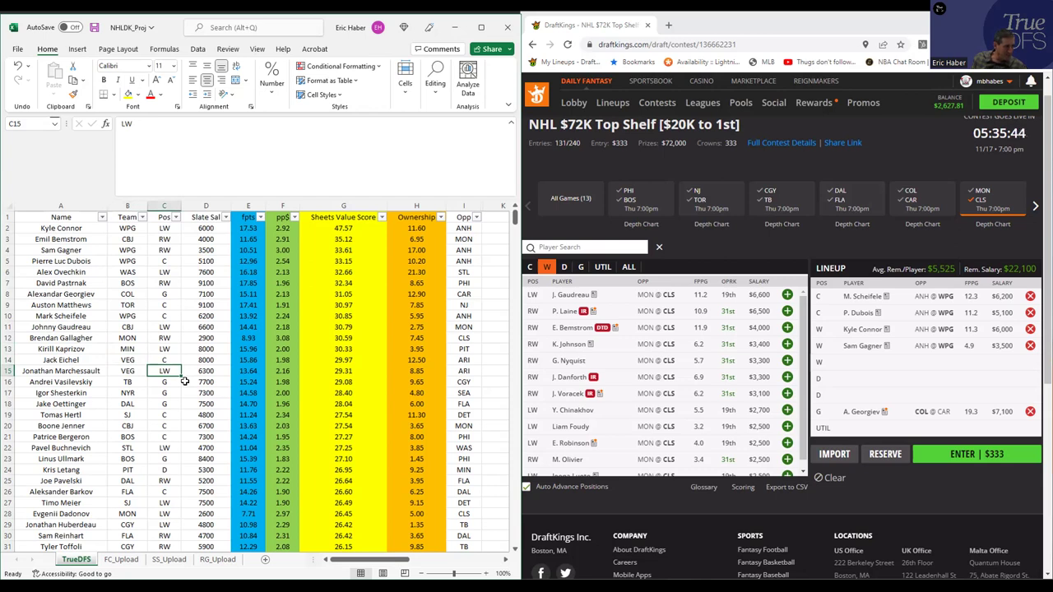
left_click(164, 424)
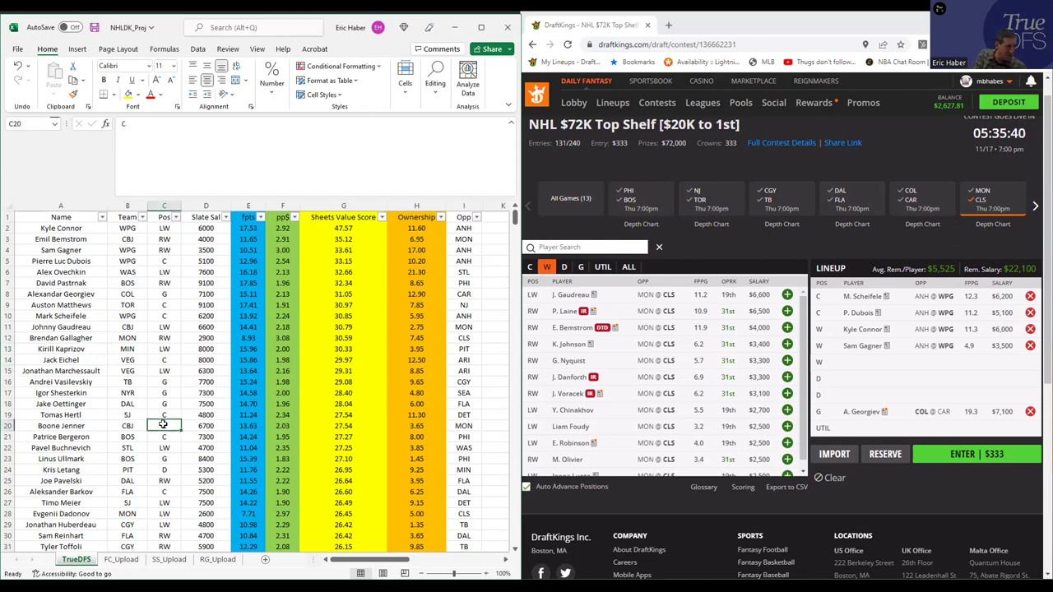
Add E. Bemstrom at wing, then search 'jenner' and add B. Jenner at UTIL
left_click(788, 327)
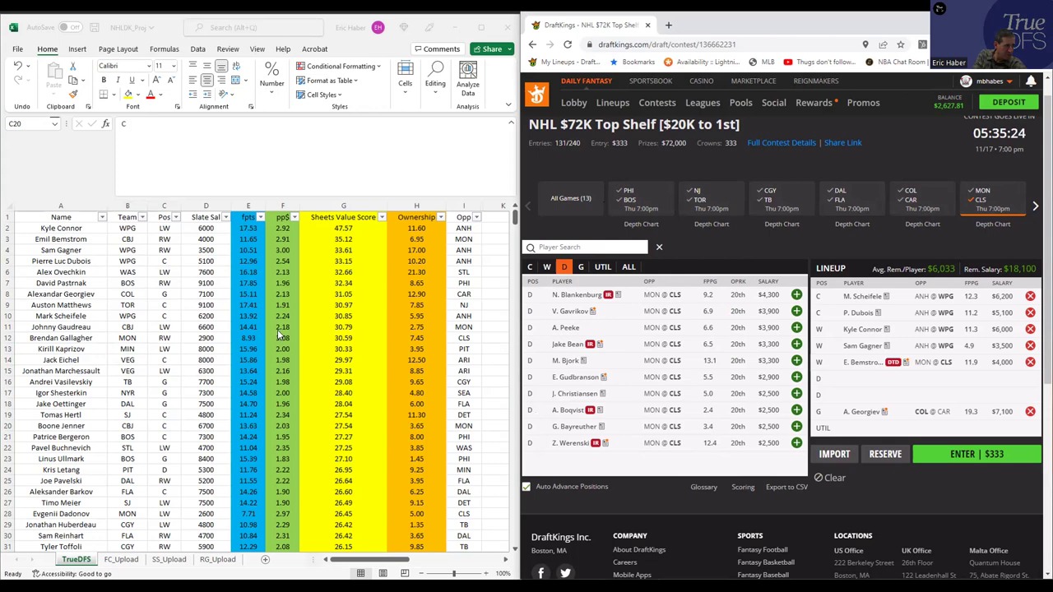
left_click(164, 426)
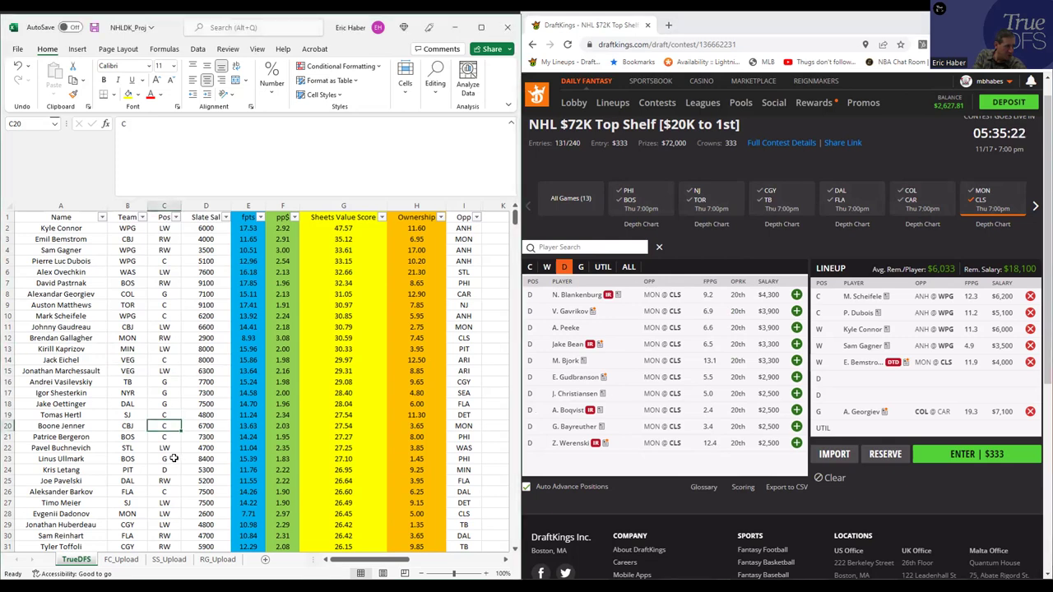
left_click(573, 246)
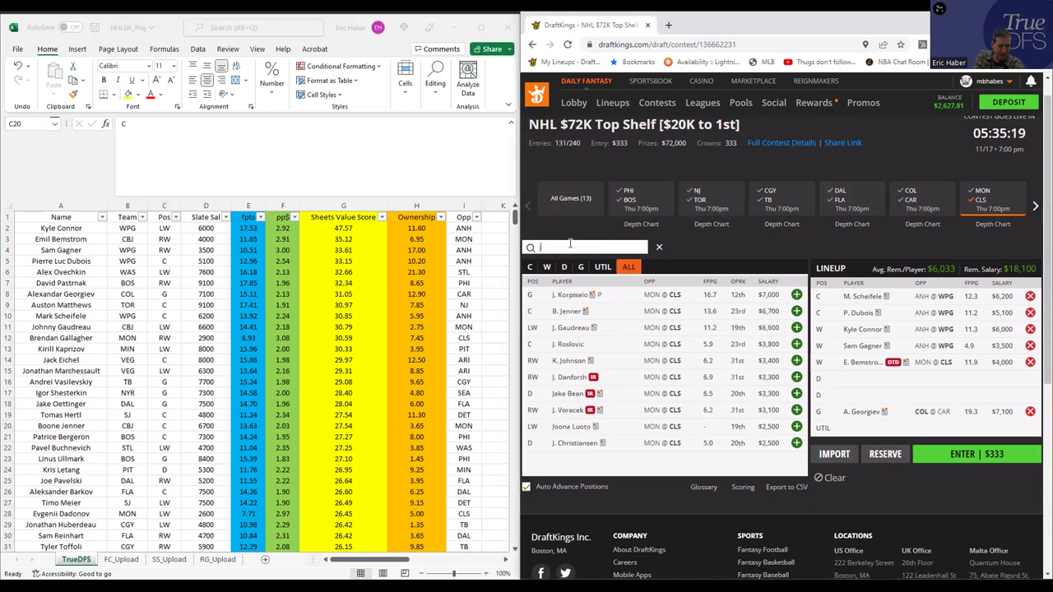
type("jenner")
left_click(796, 295)
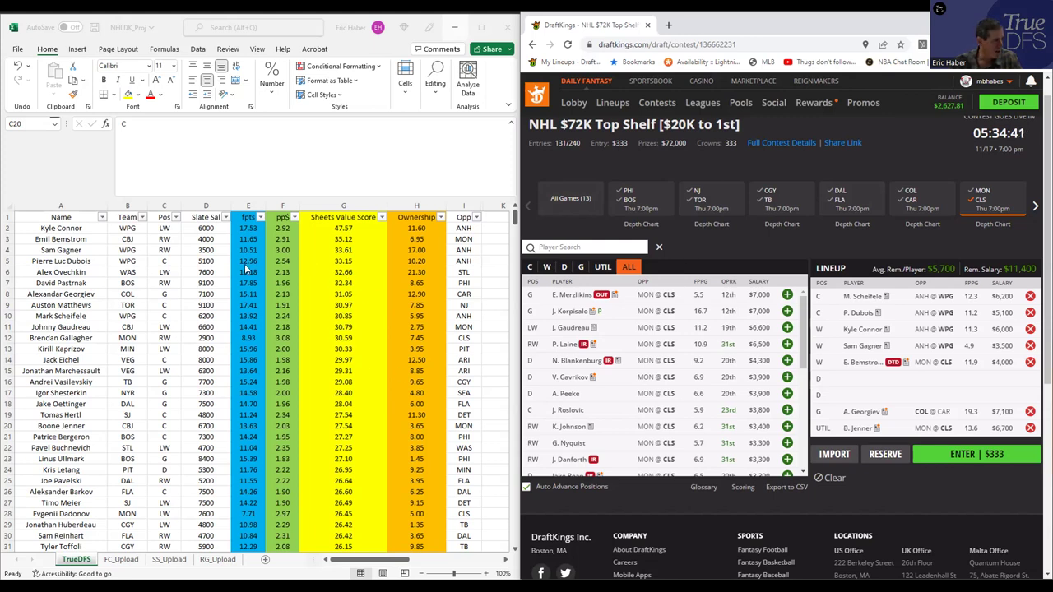
Check Kris Letang's position and salary in the projections sheet
left_click(161, 463)
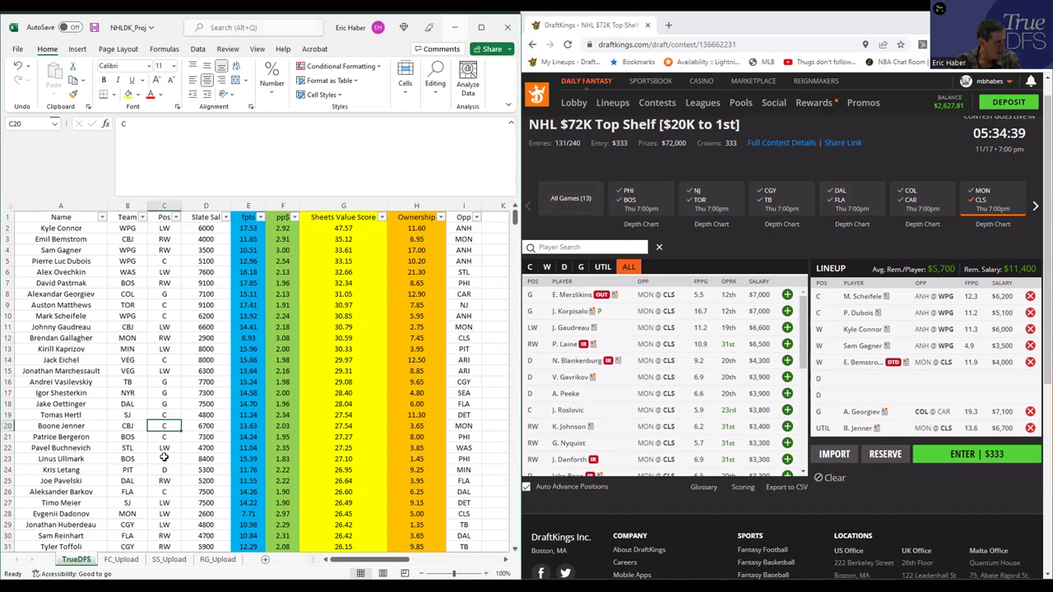
left_click(169, 469)
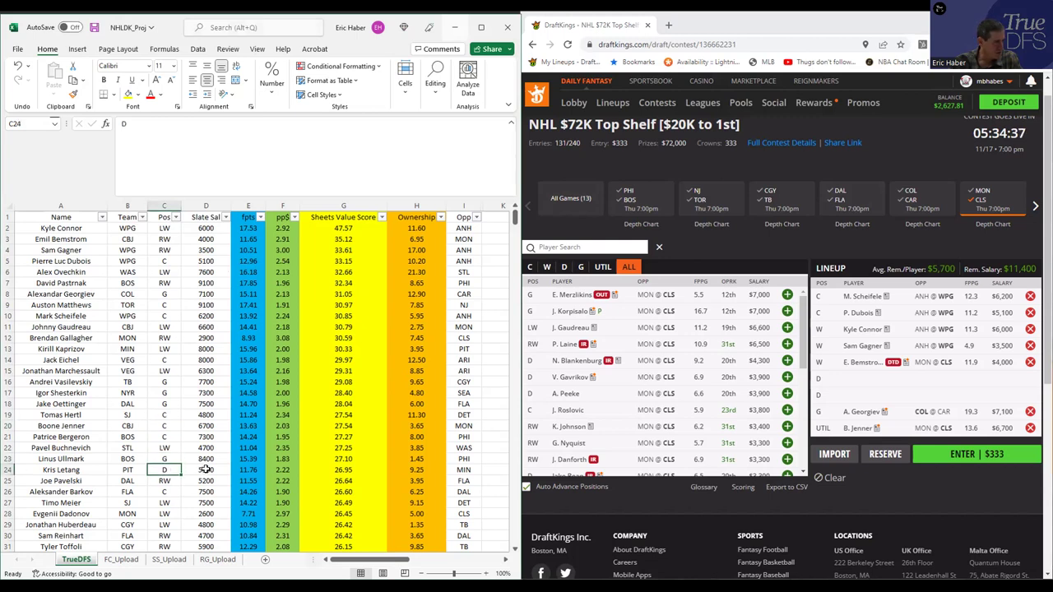
left_click(200, 470)
left_click(170, 470)
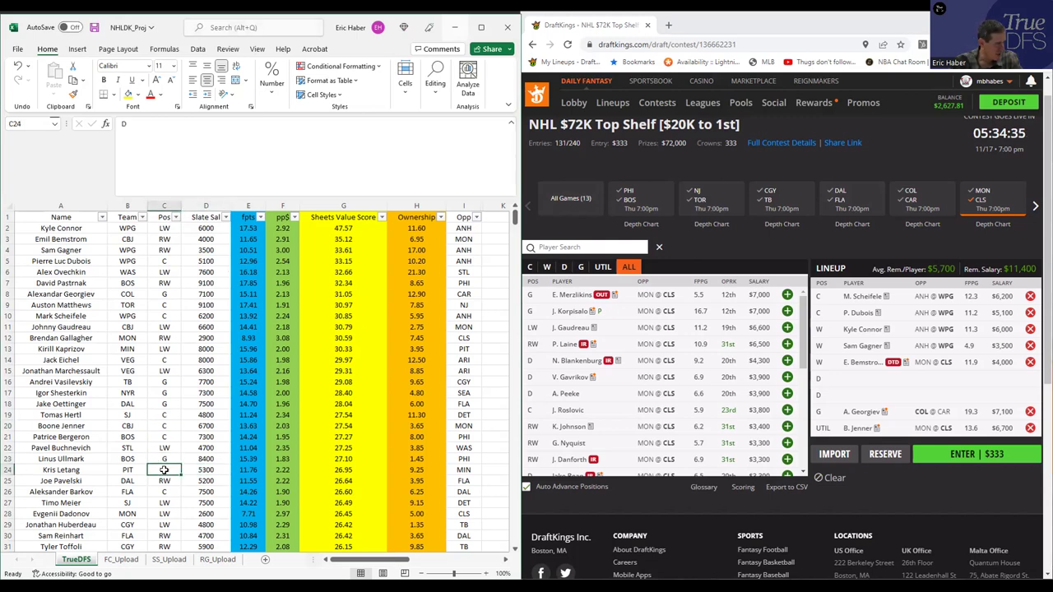
Scroll down to check Marcus Bjork's position, then list only defensemen in DraftKings
left_click(513, 549)
left_click(513, 549)
left_click(513, 549)
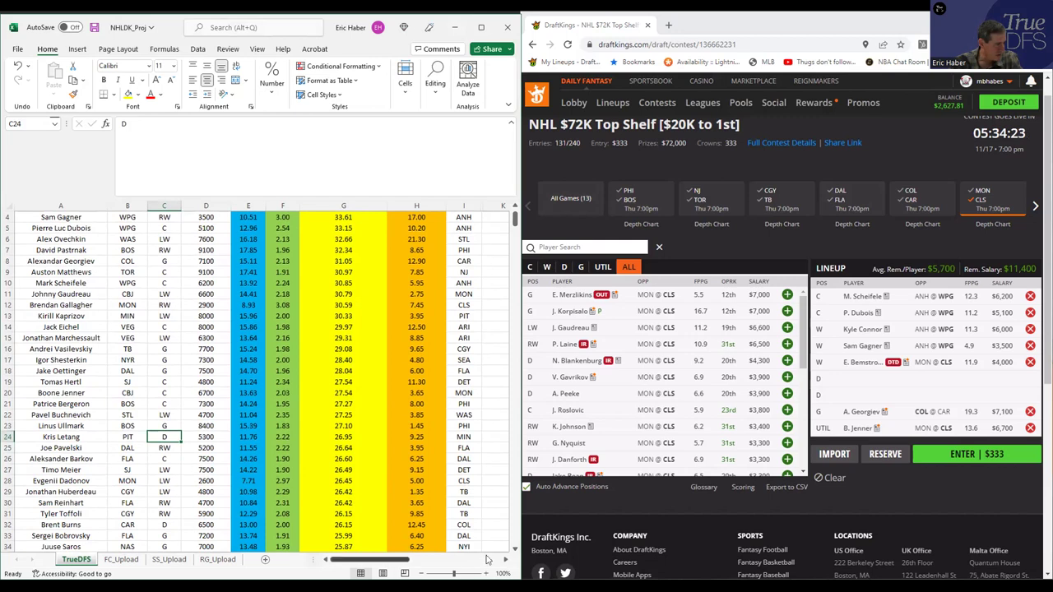
left_click(514, 552)
left_click(514, 552)
left_click(514, 552)
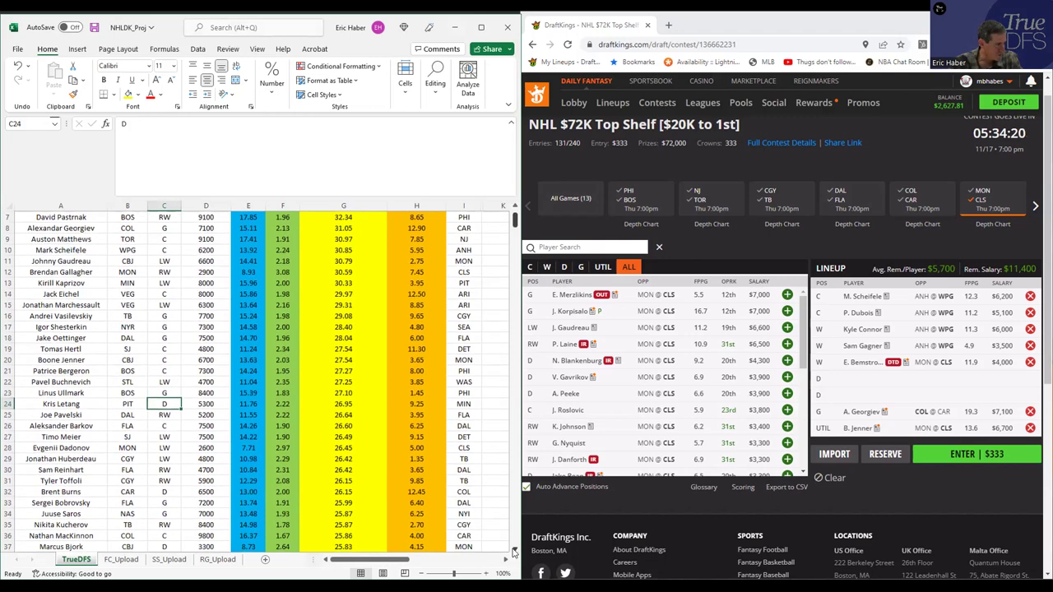
scroll(165, 398, "down", 3)
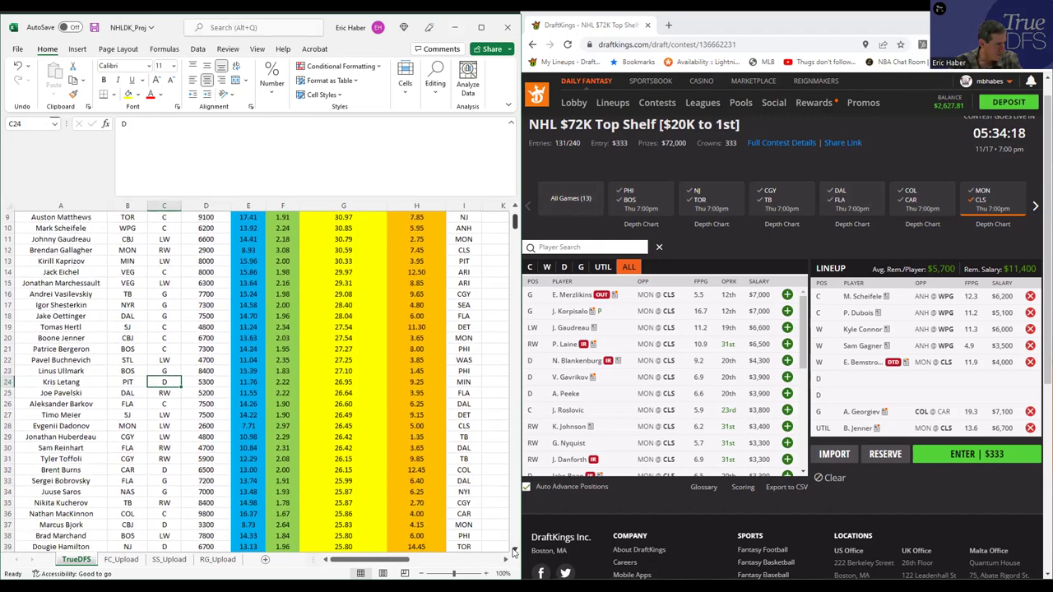
left_click(163, 514)
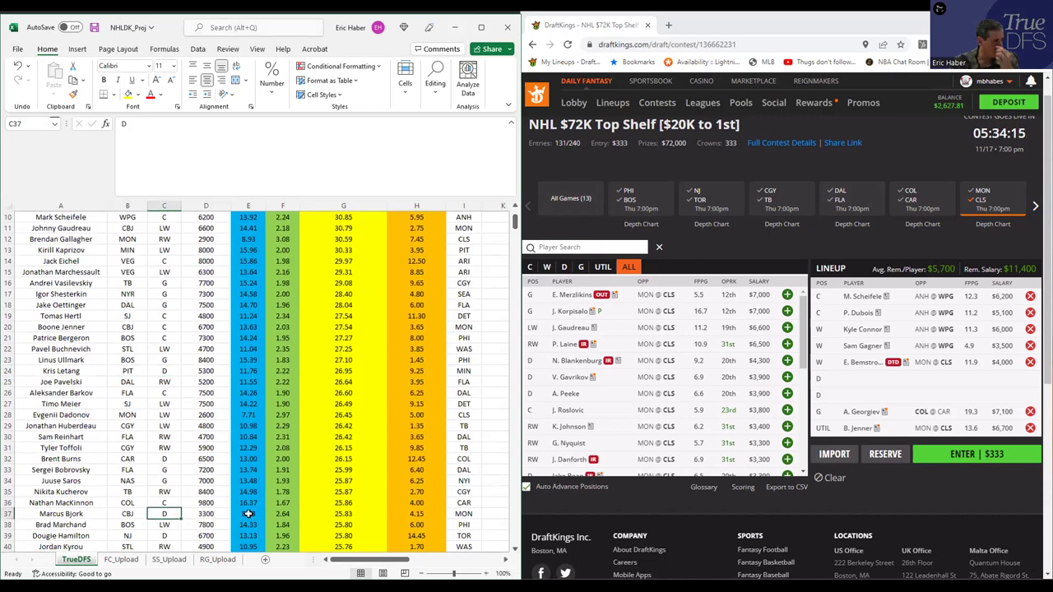
left_click(563, 266)
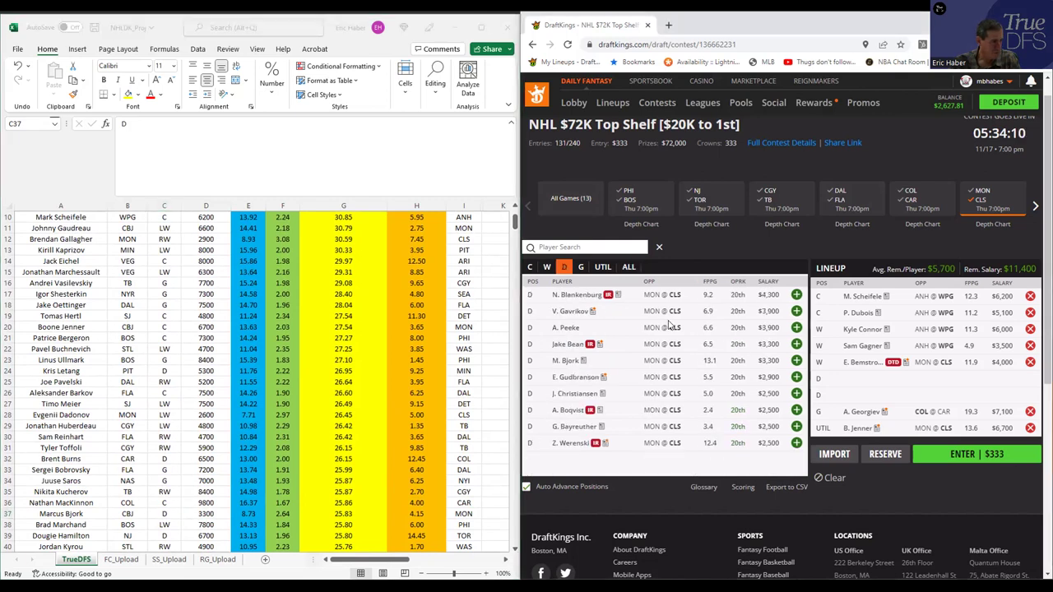
Swap M. Bjork out and add Kris Letang at D after searching 'le' across all games
left_click(796, 361)
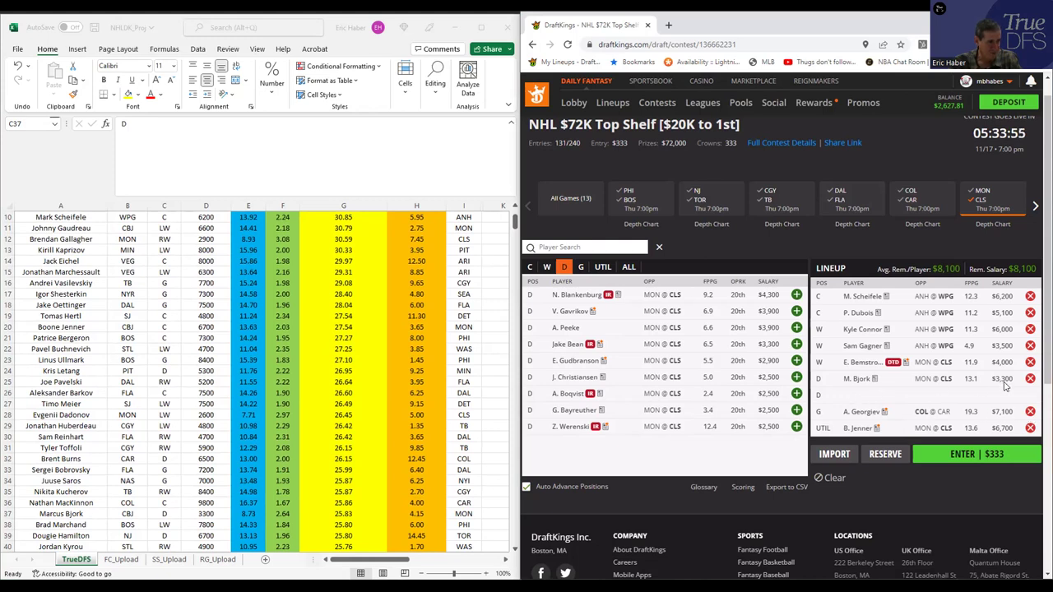
left_click(1029, 378)
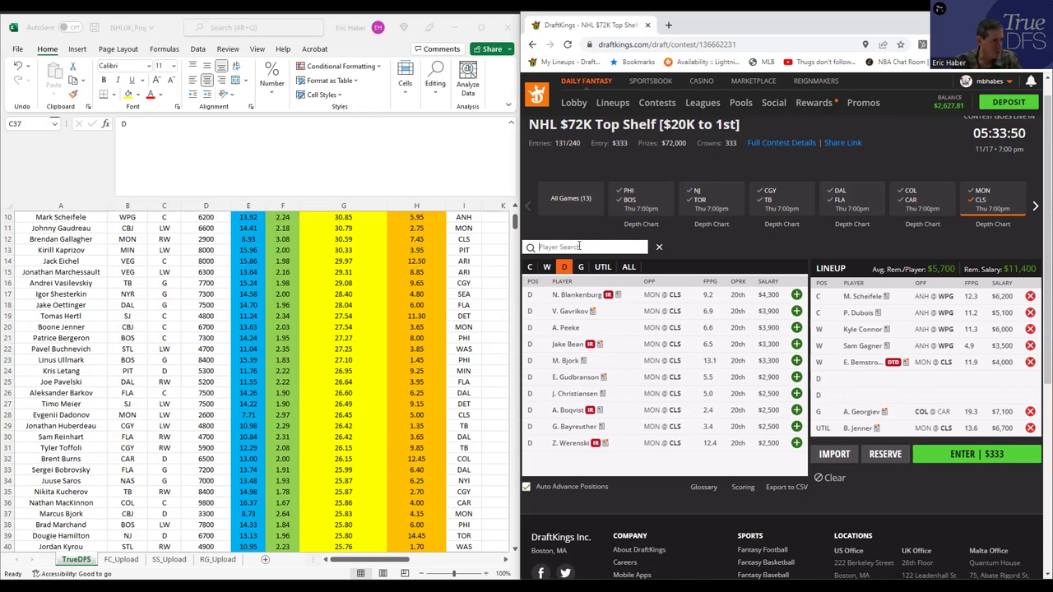
type("le")
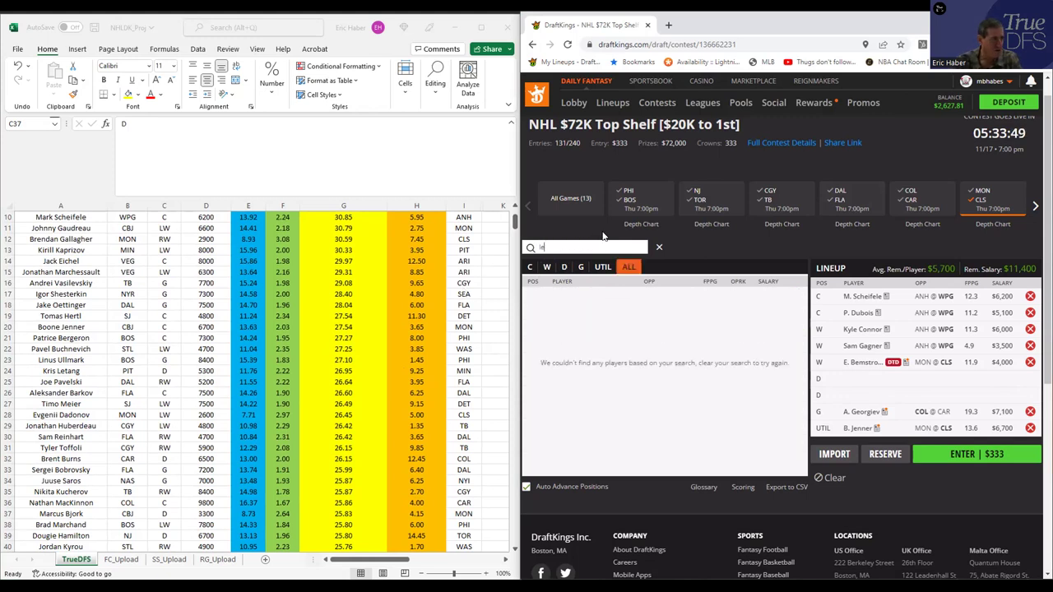
left_click(983, 202)
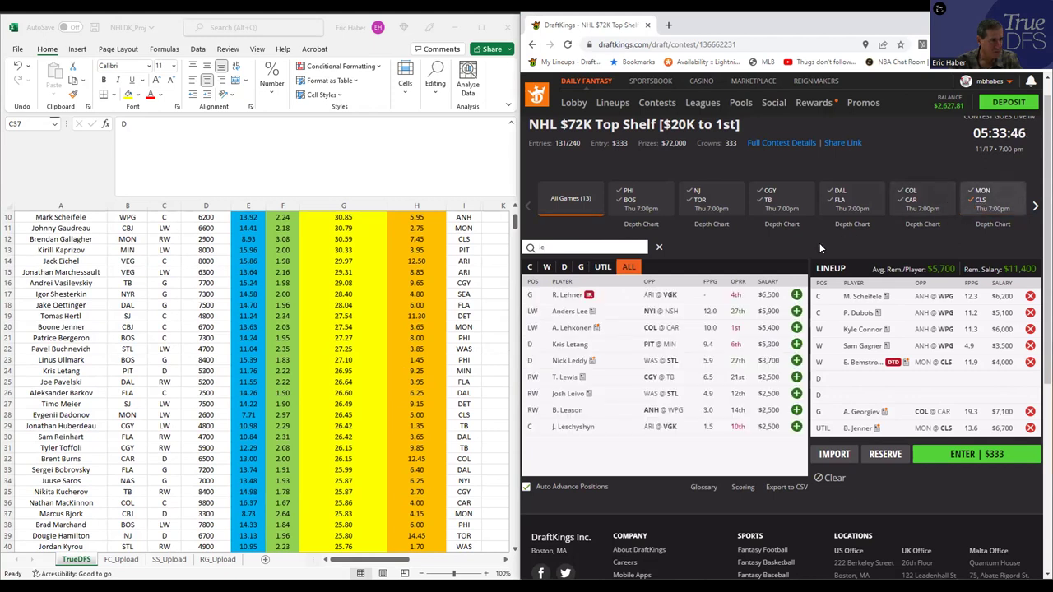
left_click(795, 344)
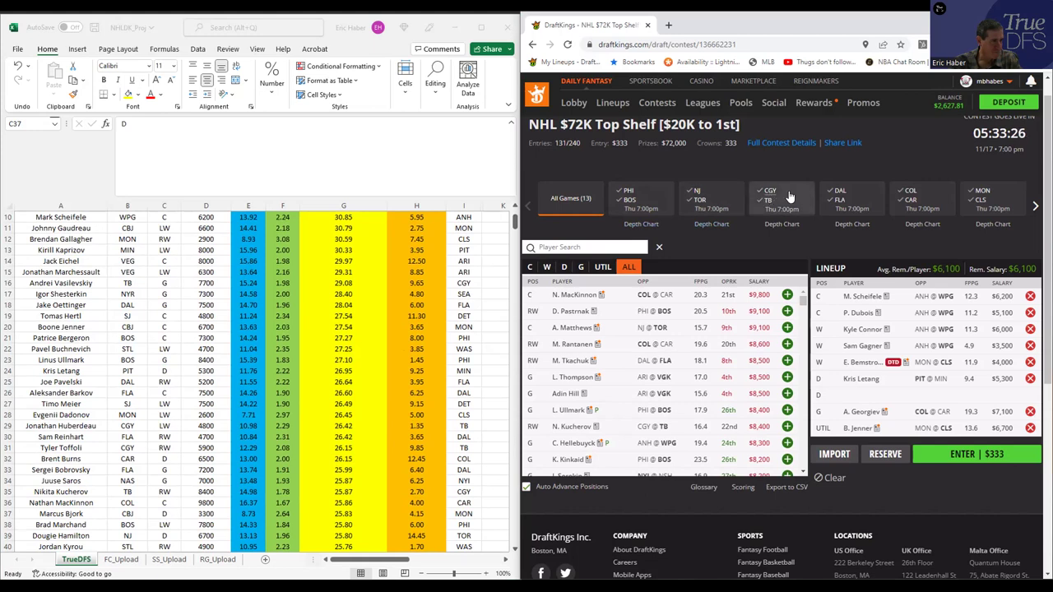
Add M. Bjork from Montreal at Columbus defensemen to the last D slot, then verify positions
left_click(982, 205)
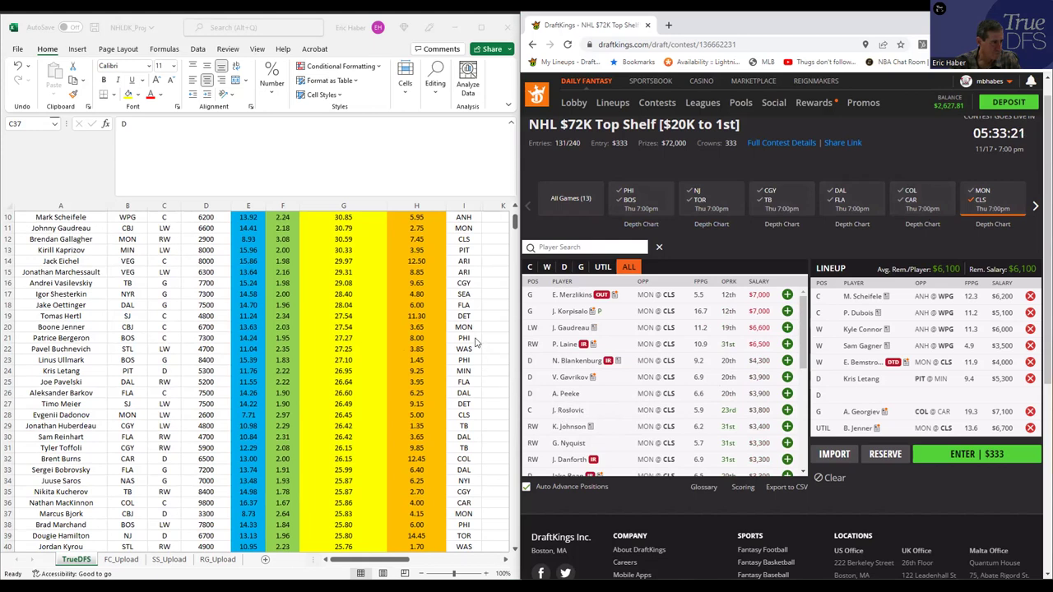
left_click(565, 268)
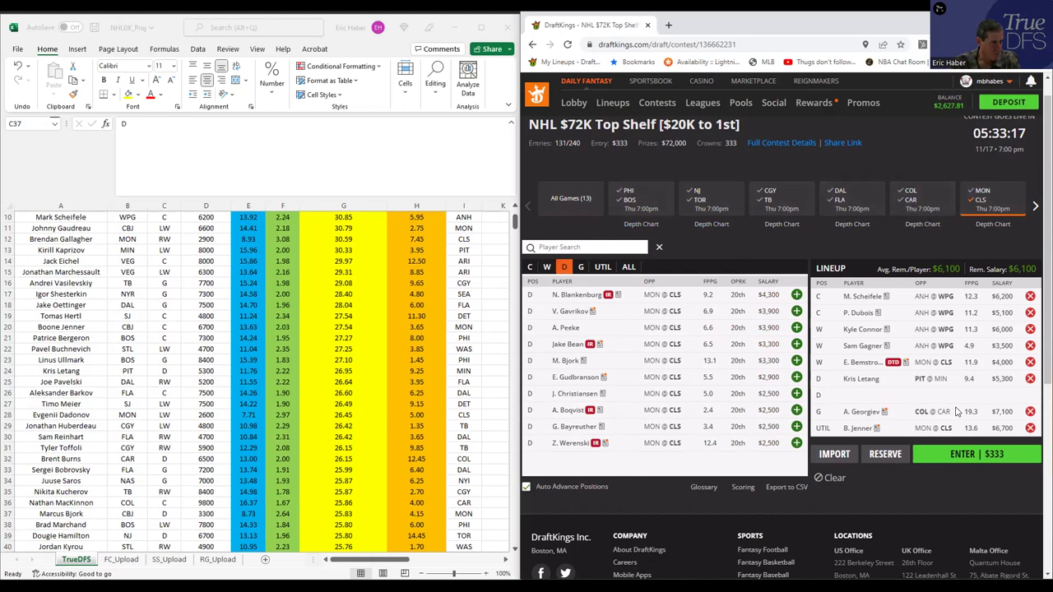
left_click(797, 361)
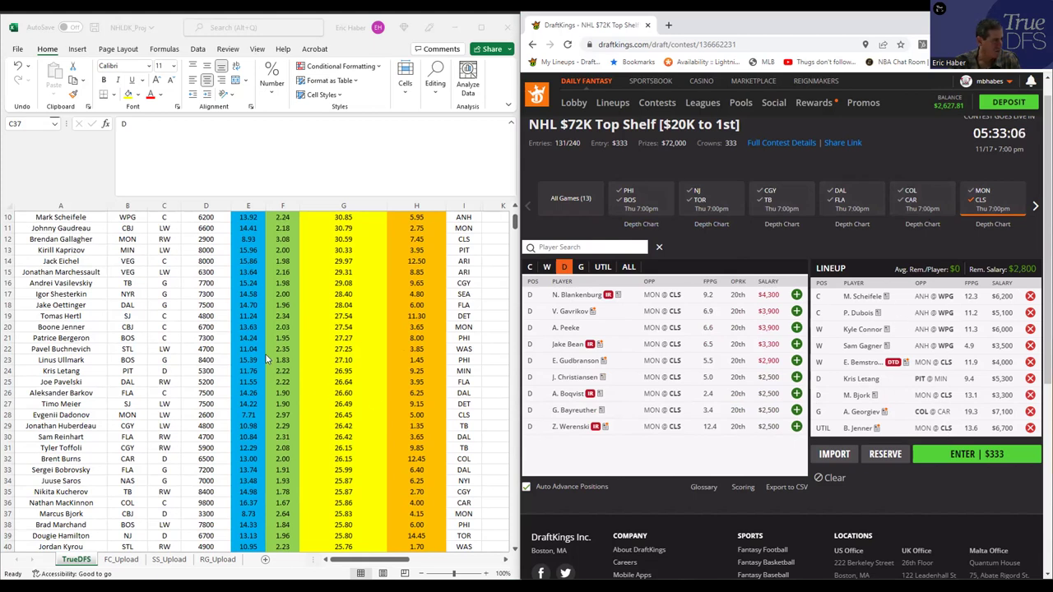
left_click(160, 404)
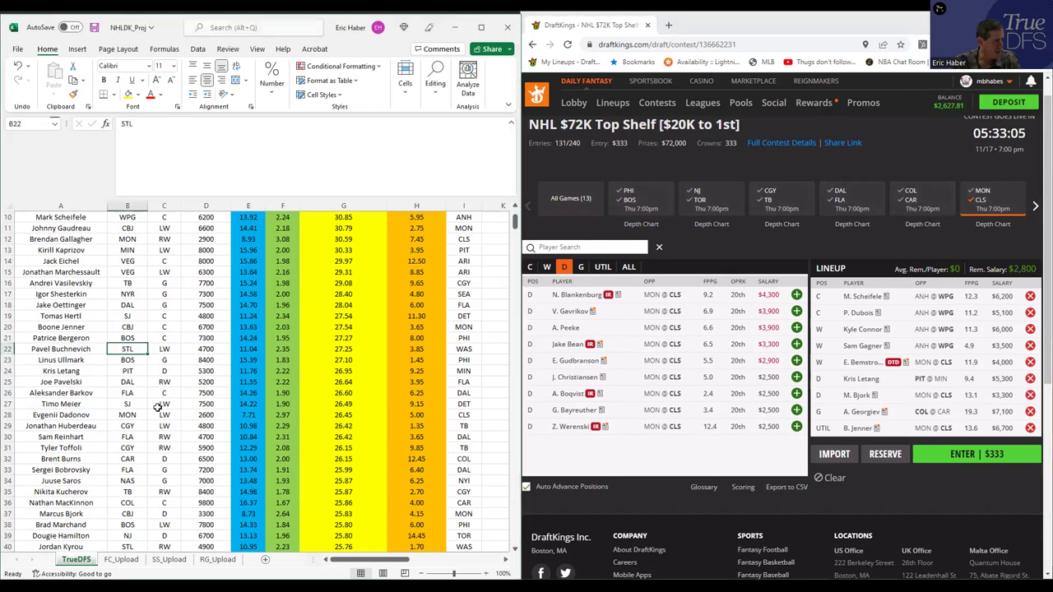
left_click(164, 470)
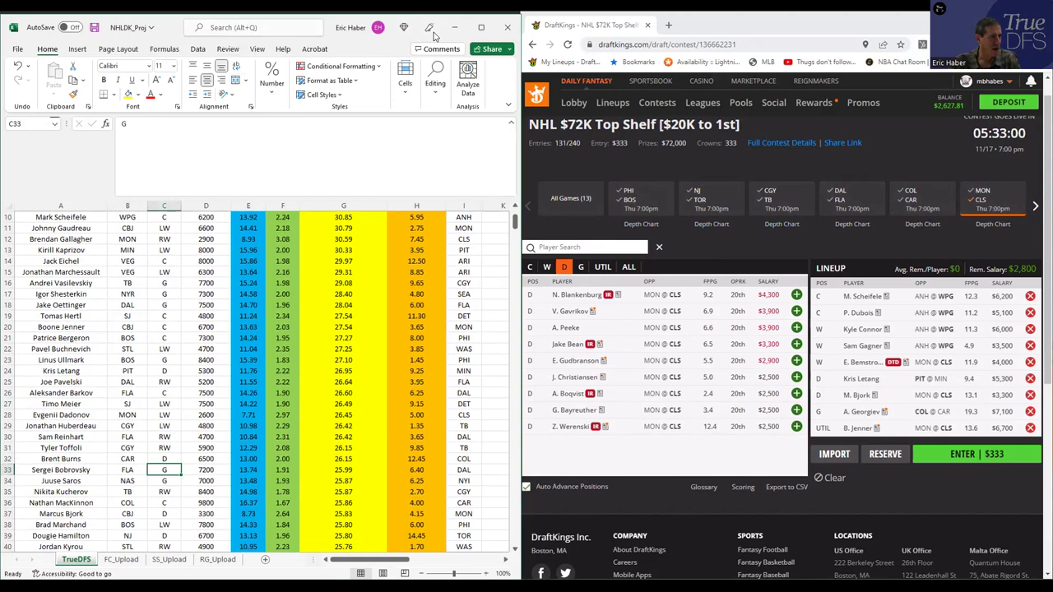
Go to sabersim.com, leave DraftKings, dismiss the free-trial popup and sign in
key("alt+Tab")
type("sa")
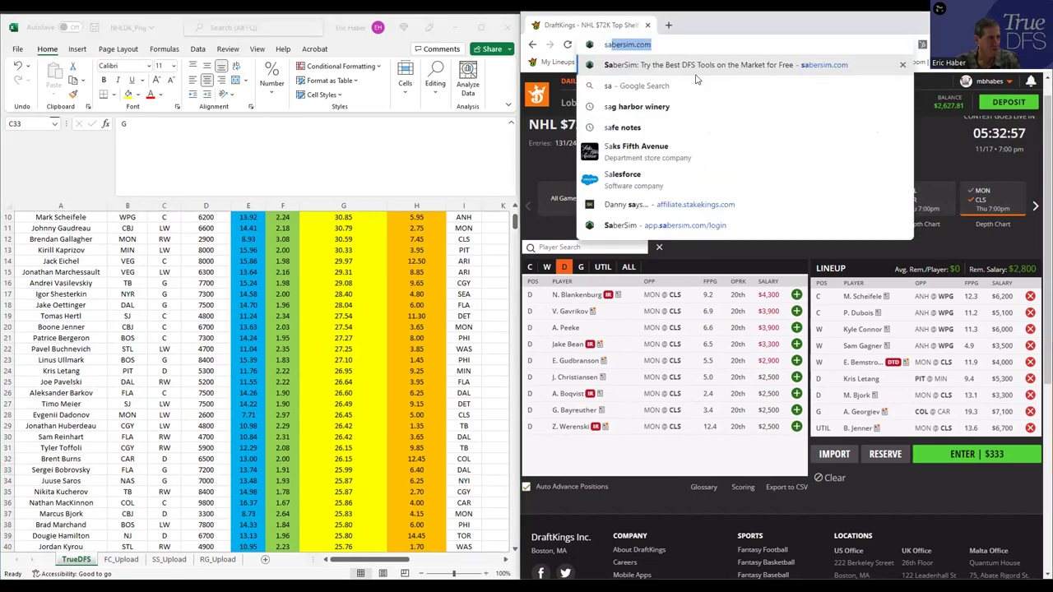
key("Return")
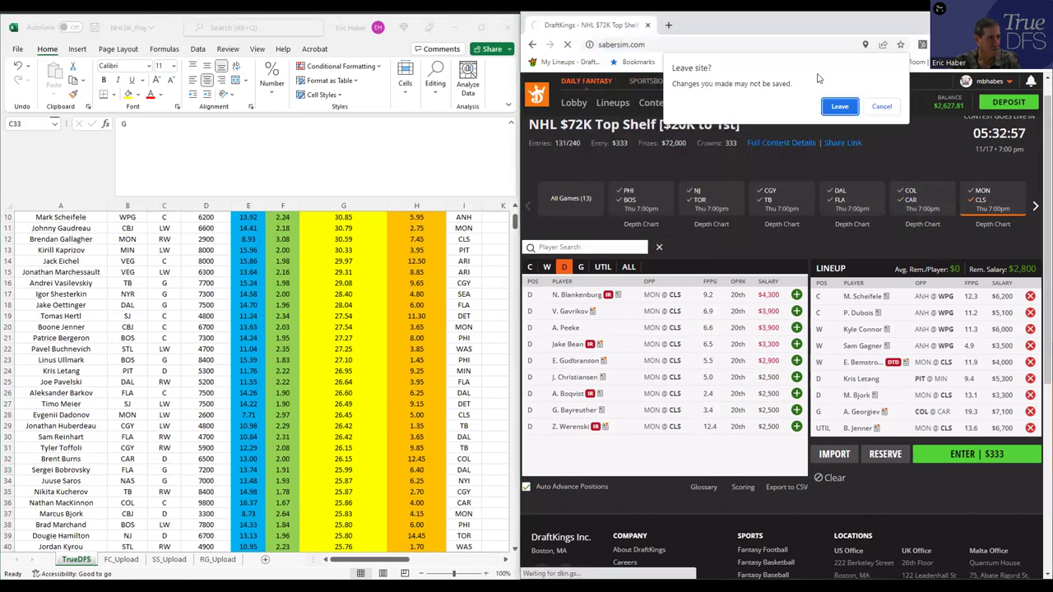
key("Return")
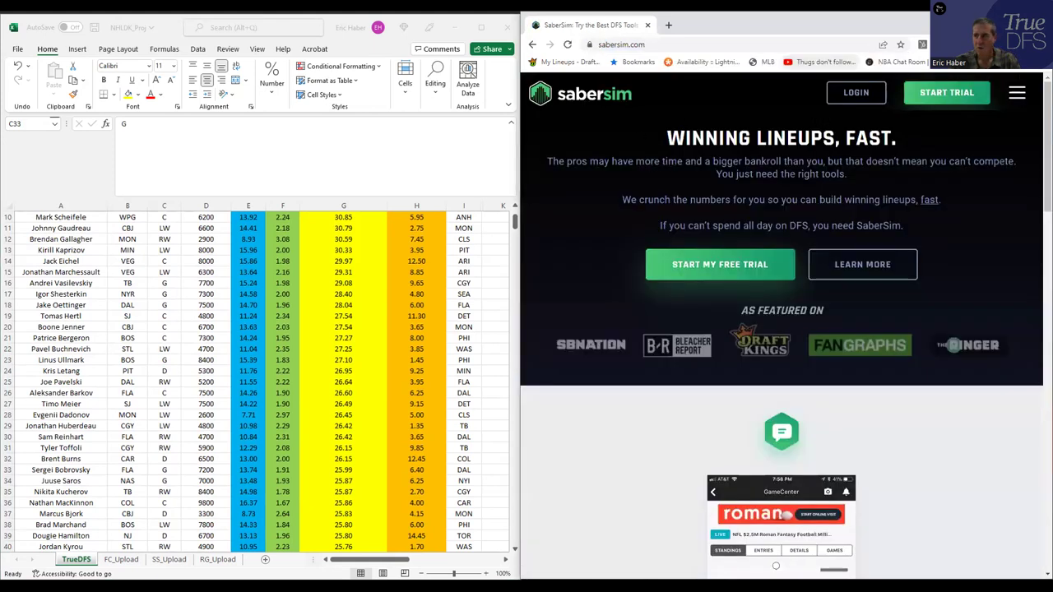
mouse_move(738, 25)
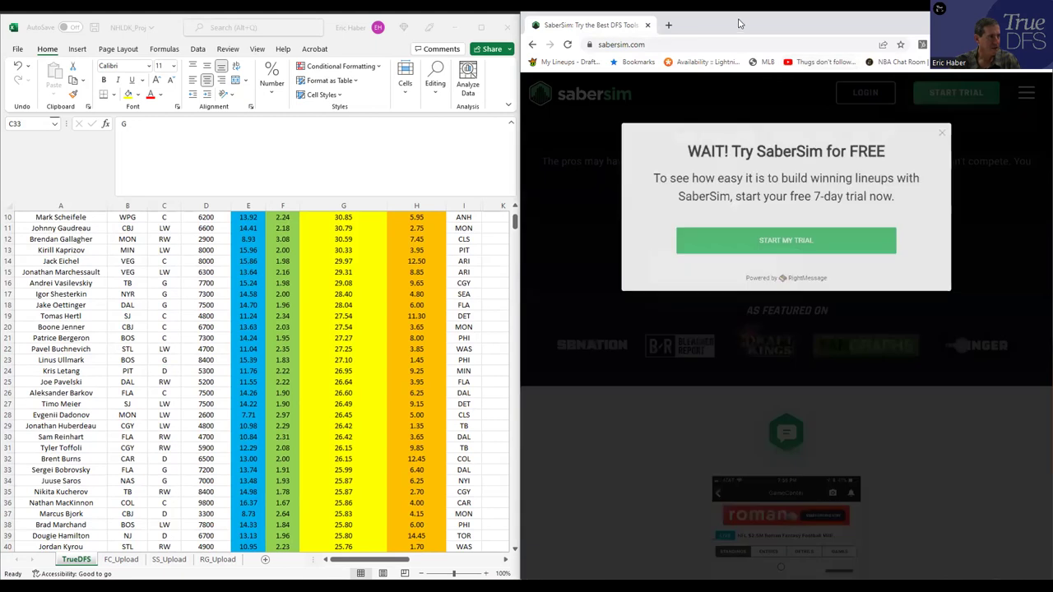
left_click(941, 132)
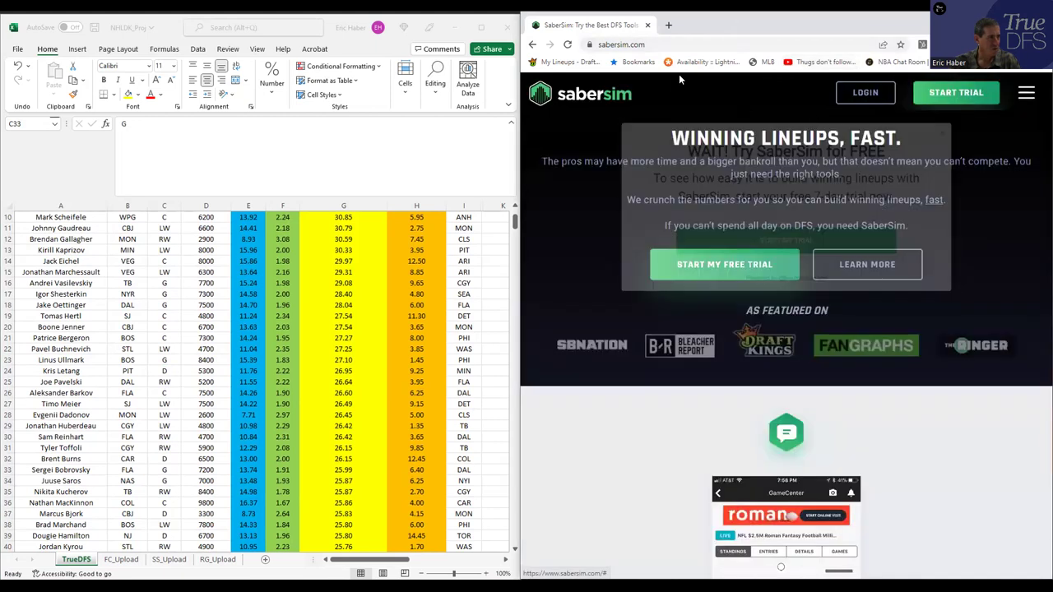
left_click(865, 92)
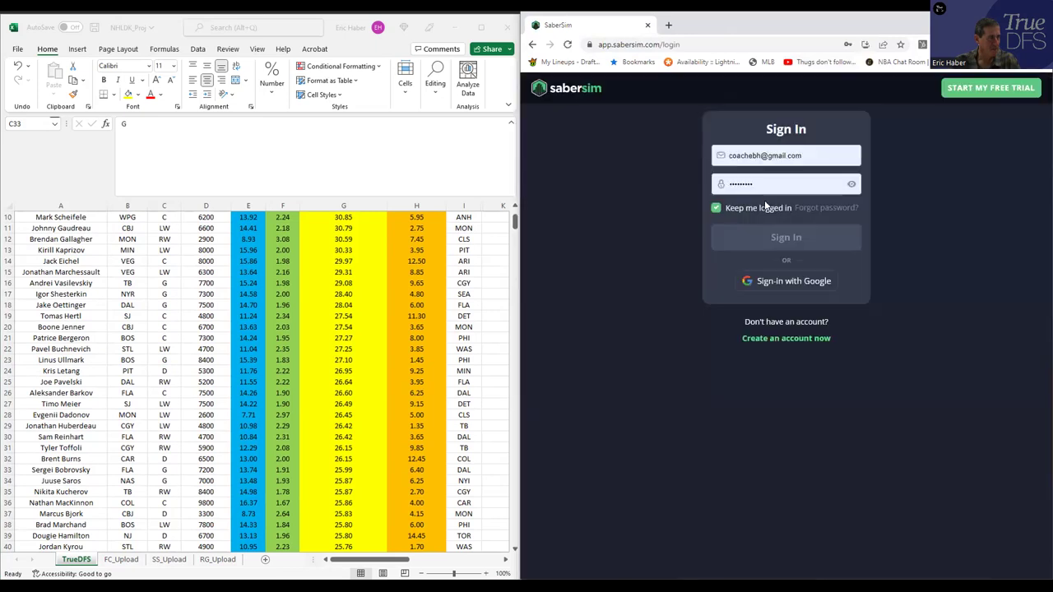
left_click(770, 233)
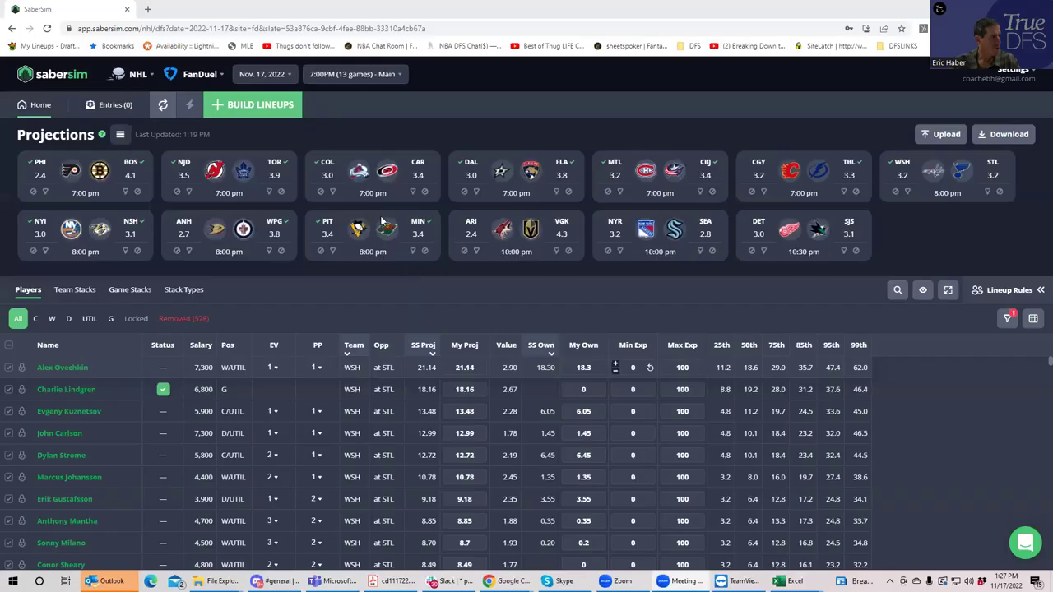
Switch the slate to DraftKings and upload NHLDK_Sim from the KrugNHL folder
left_click(201, 75)
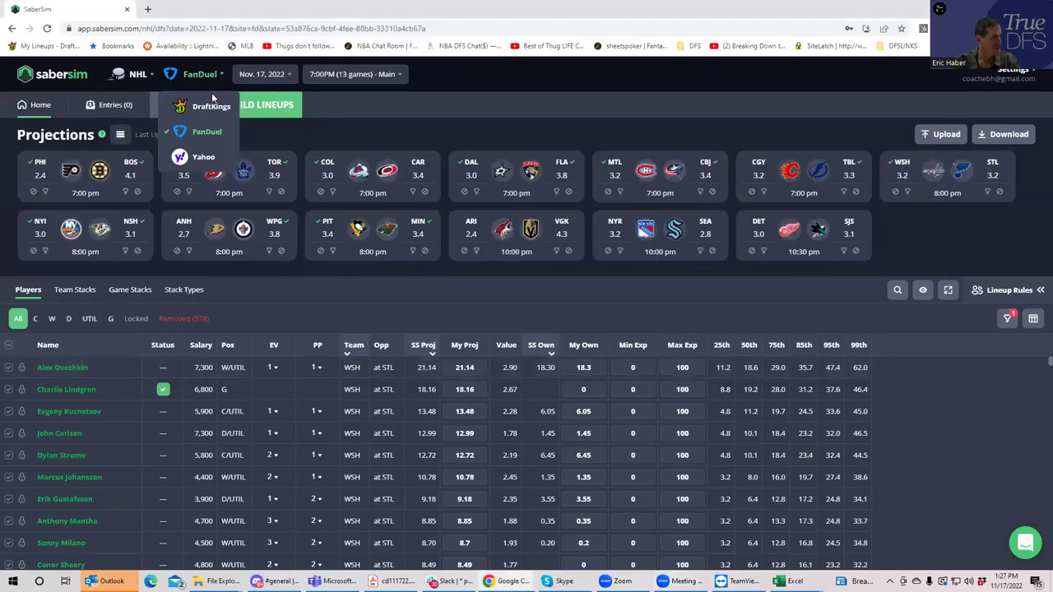
left_click(206, 107)
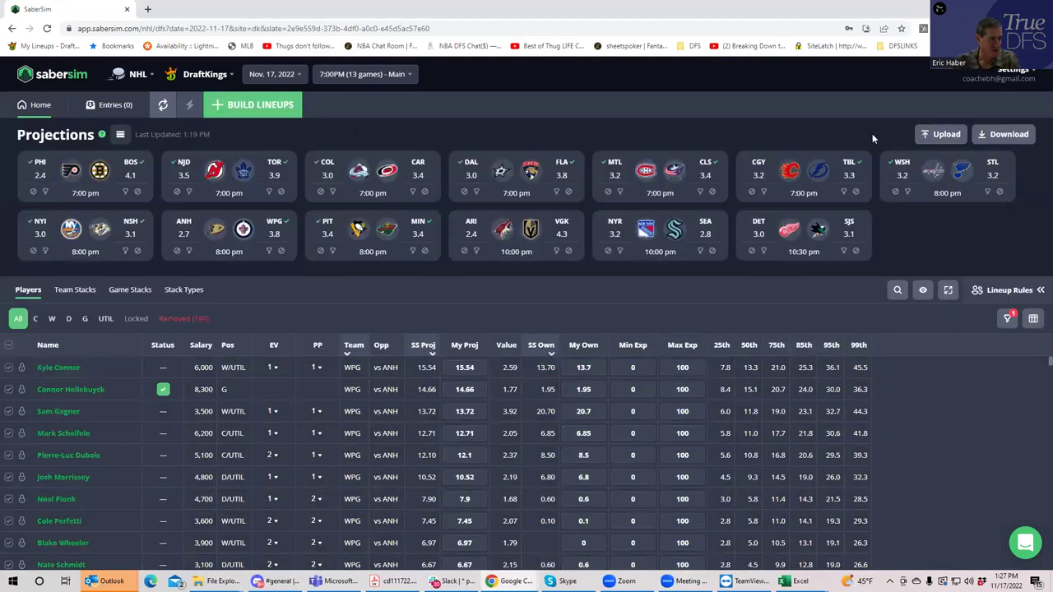
left_click(938, 134)
left_click(665, 141)
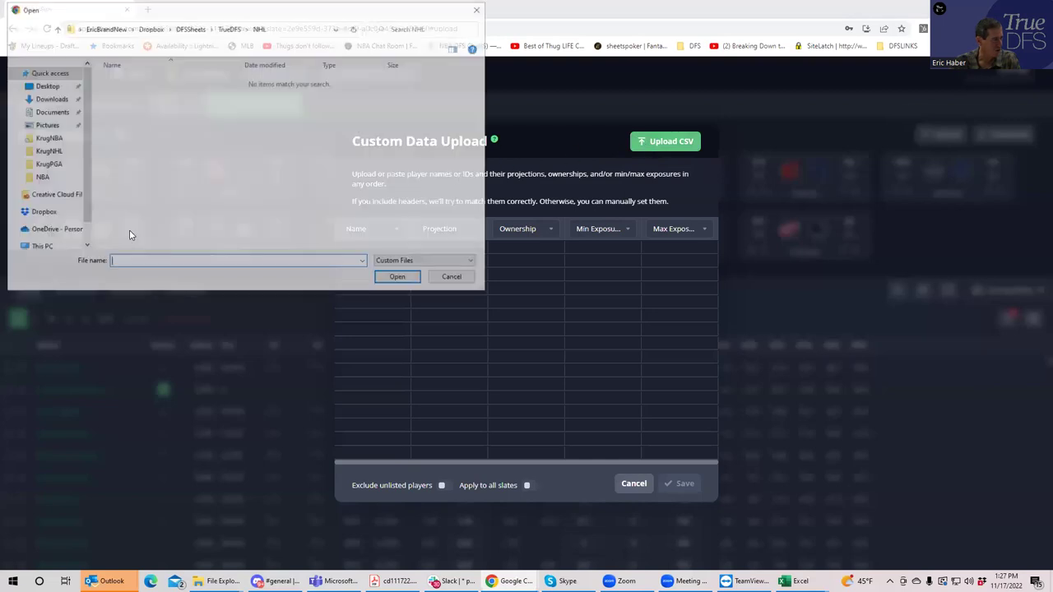
left_click(47, 150)
left_click(131, 80)
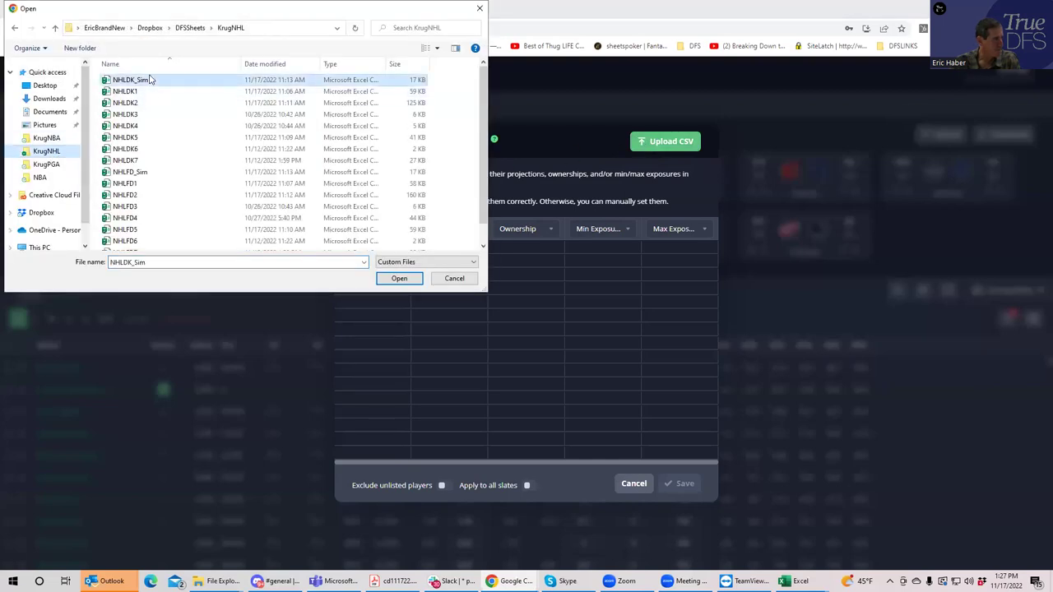
left_click(391, 280)
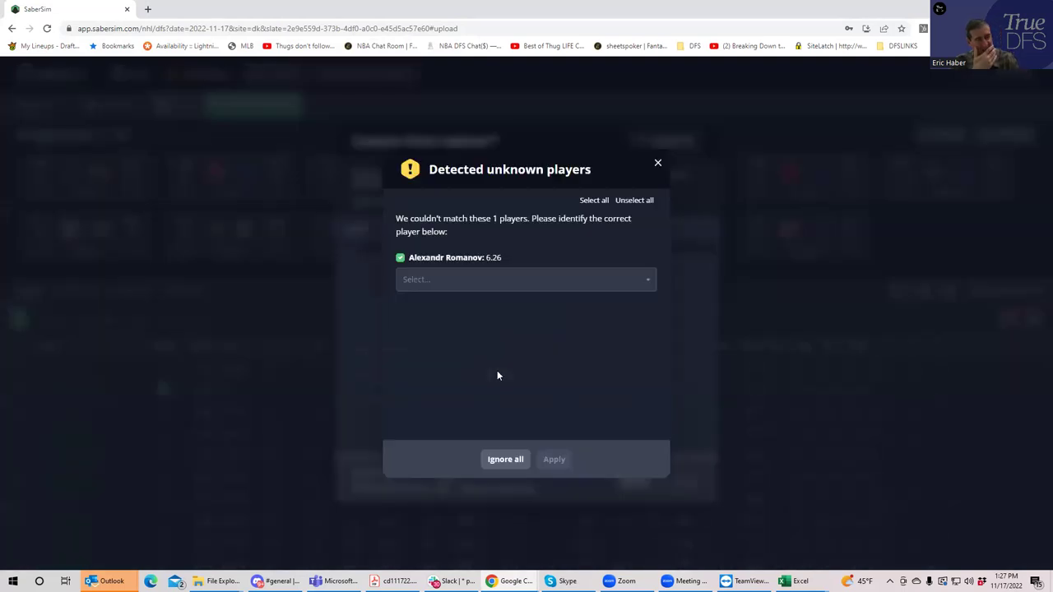
Match Alexandr Romanov to the NYI defenseman, exclude unlisted players and save the projections
left_click(484, 279)
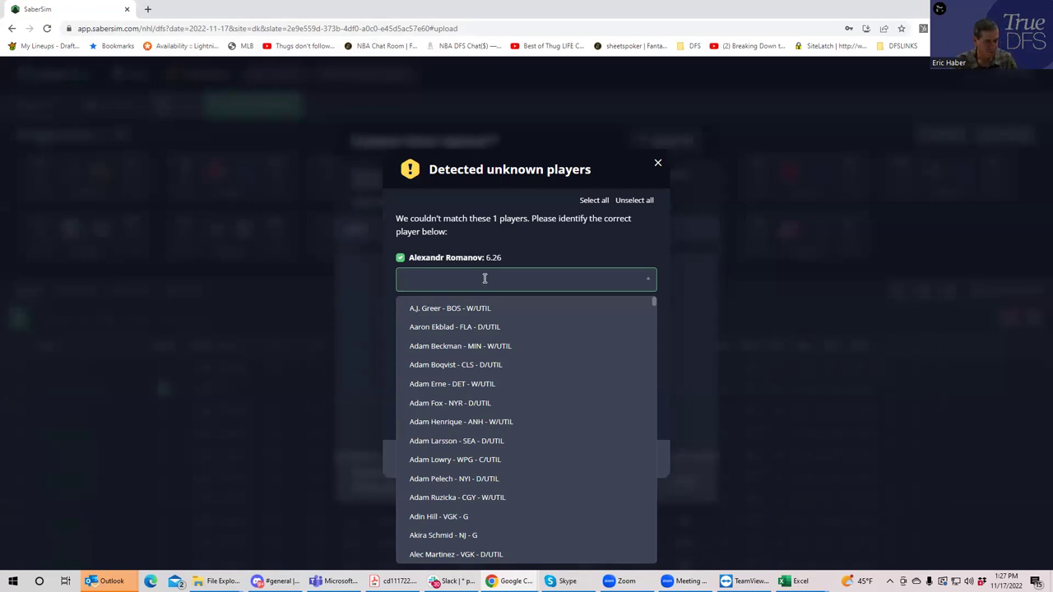
type("alex")
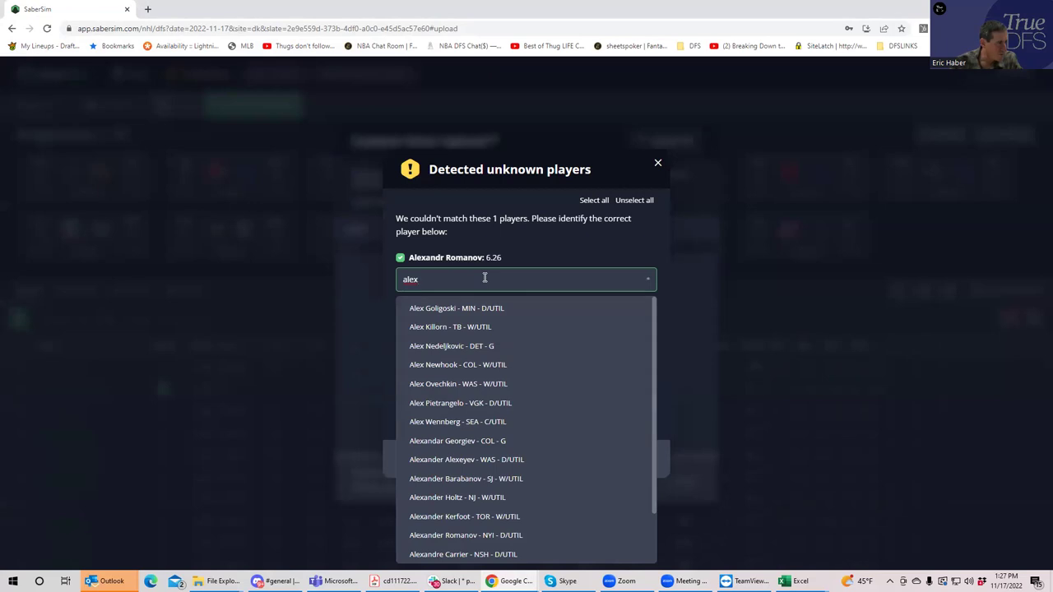
type("an")
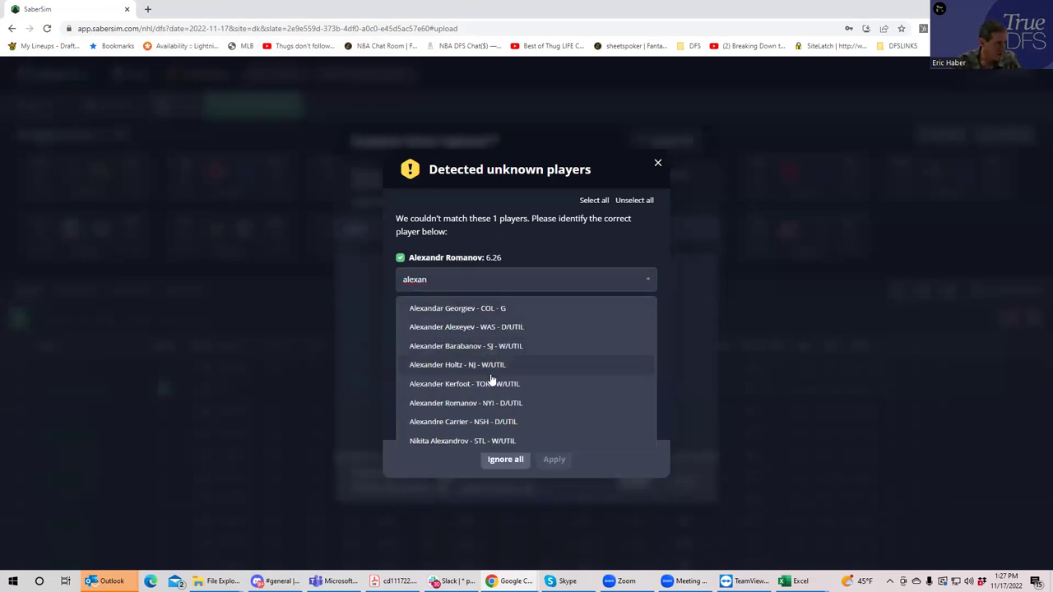
left_click(472, 403)
left_click(548, 460)
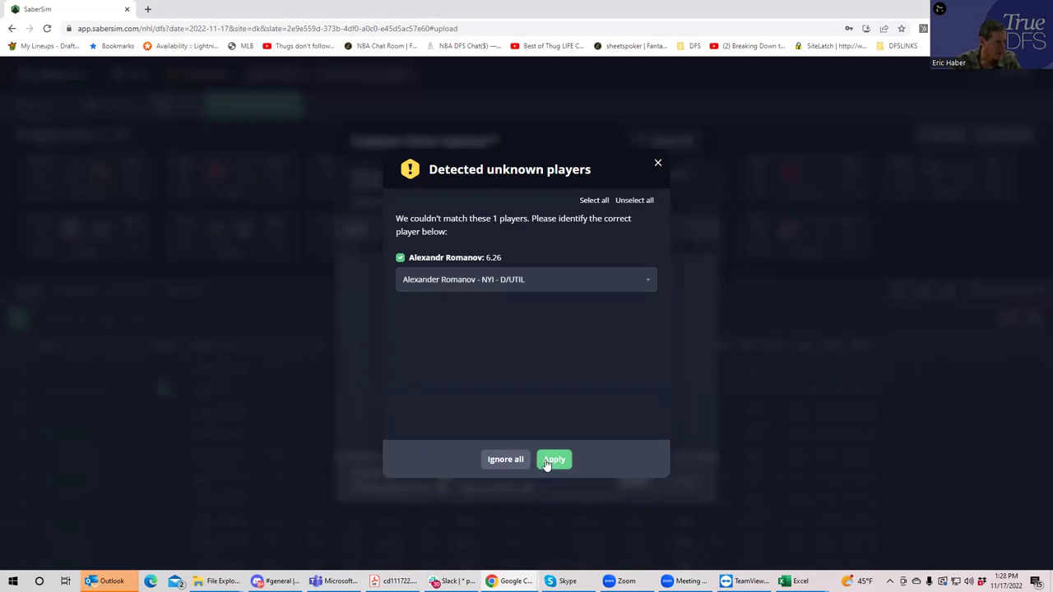
left_click(448, 488)
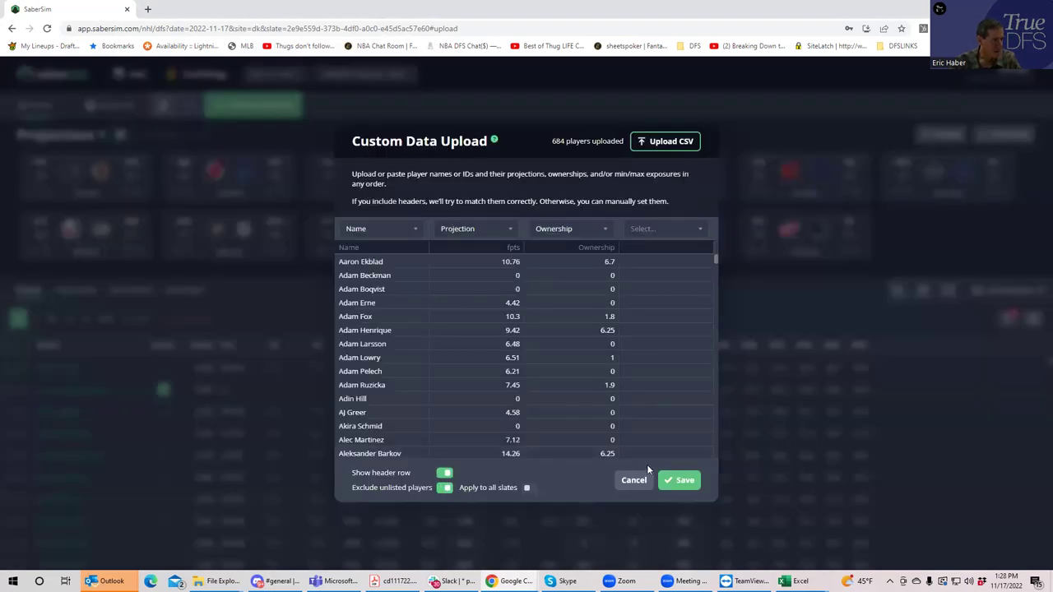
left_click(675, 480)
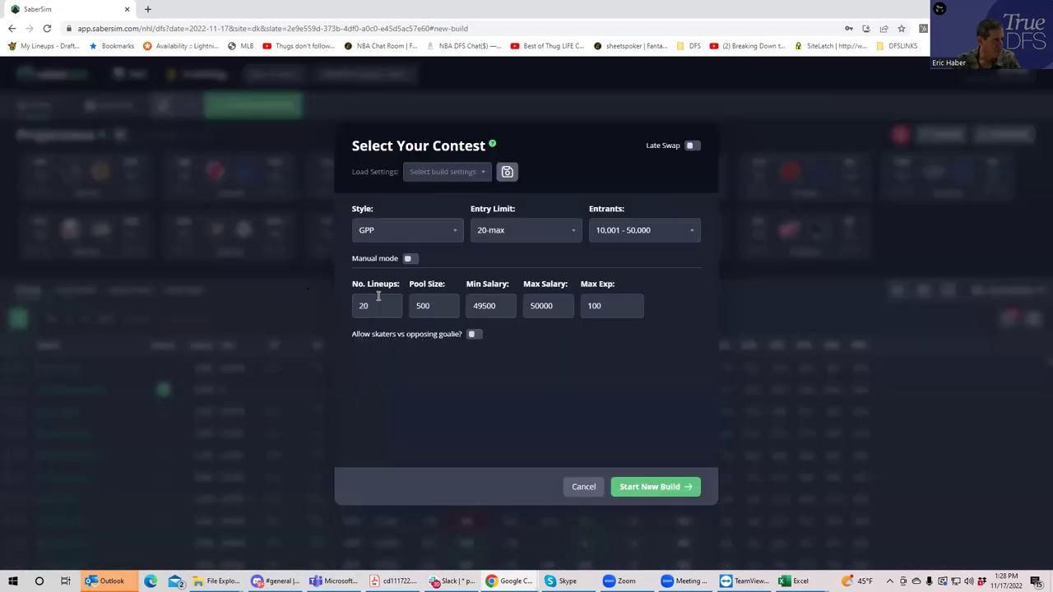
Set the entry limit to 150-max so 150 lineups are built, and start the build
left_click(374, 305)
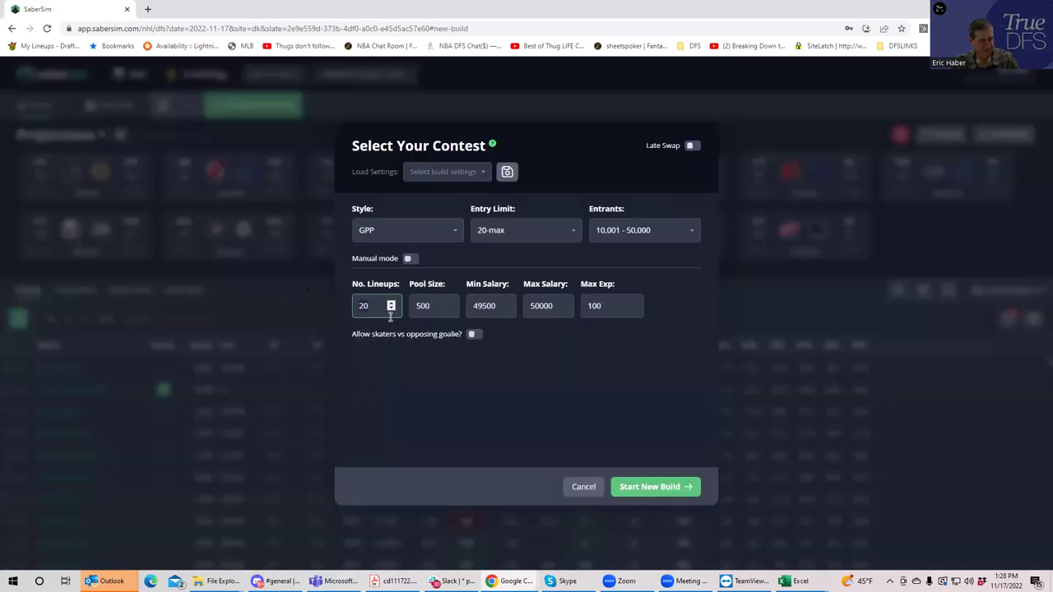
key("BackSpace")
key("BackSpace")
type("30")
left_click(519, 230)
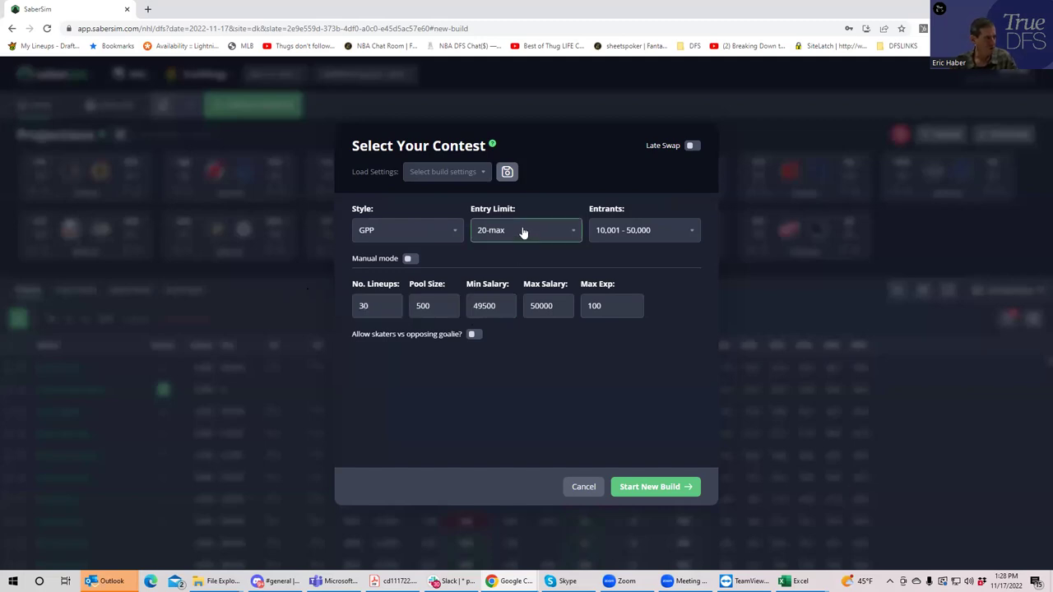
left_click(493, 317)
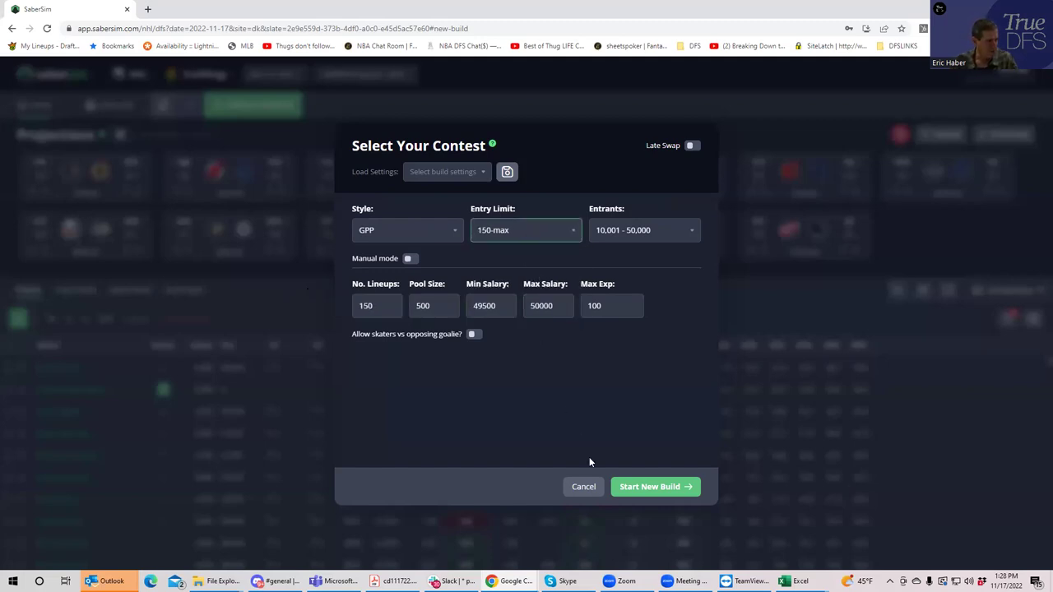
left_click(628, 487)
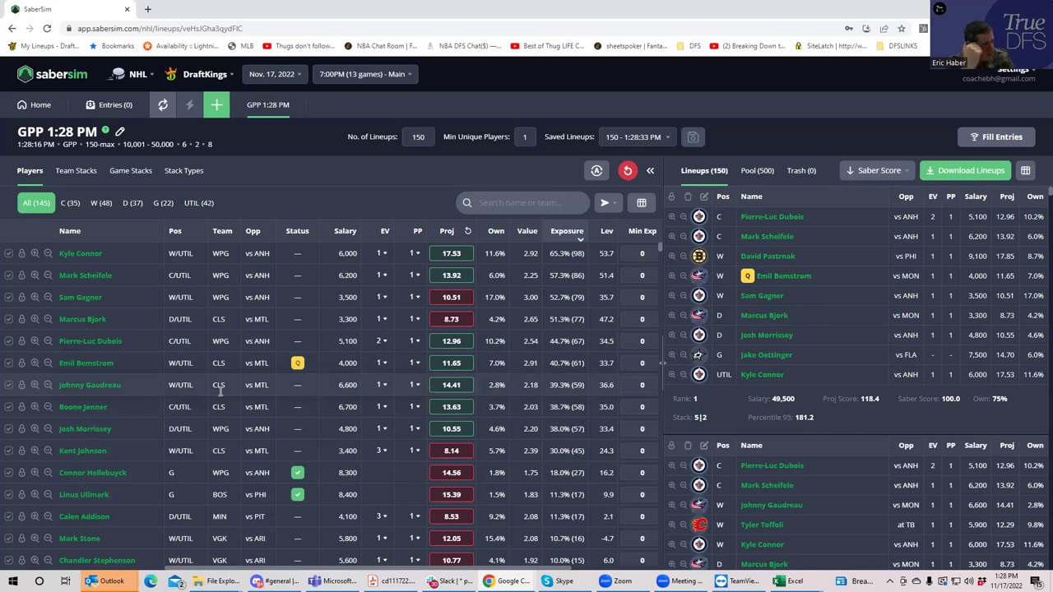
Show team stack exposures: Winnipeg in 64.0% of the 150 lineups, Columbus in 46.7%
left_click(72, 173)
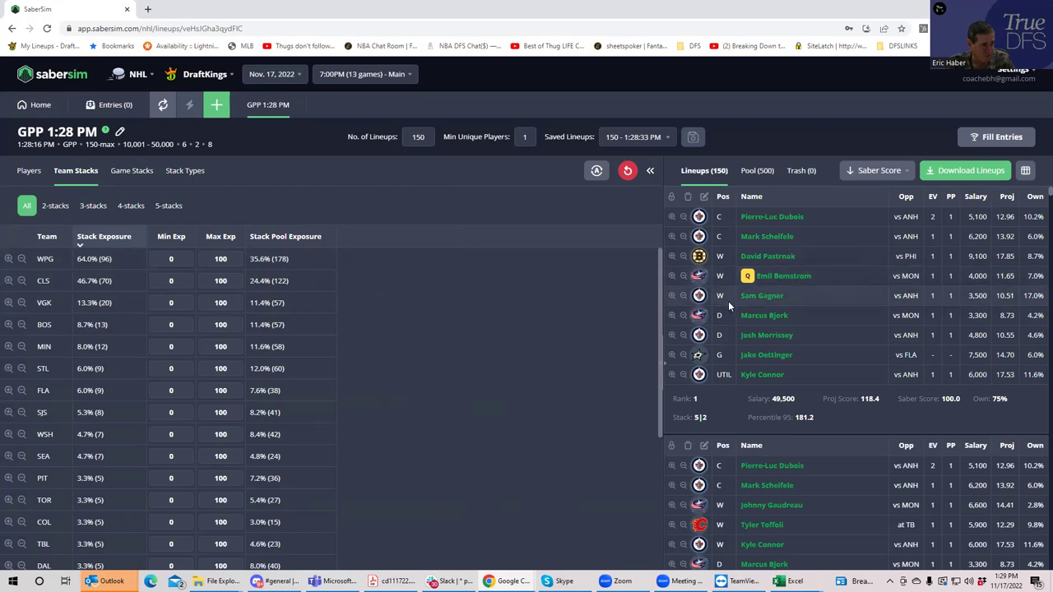
Review game stacks, then stack types: 5|2 at 48.7%, 4|3 at 16.0%, 4|2 at 14.7%
left_click(130, 170)
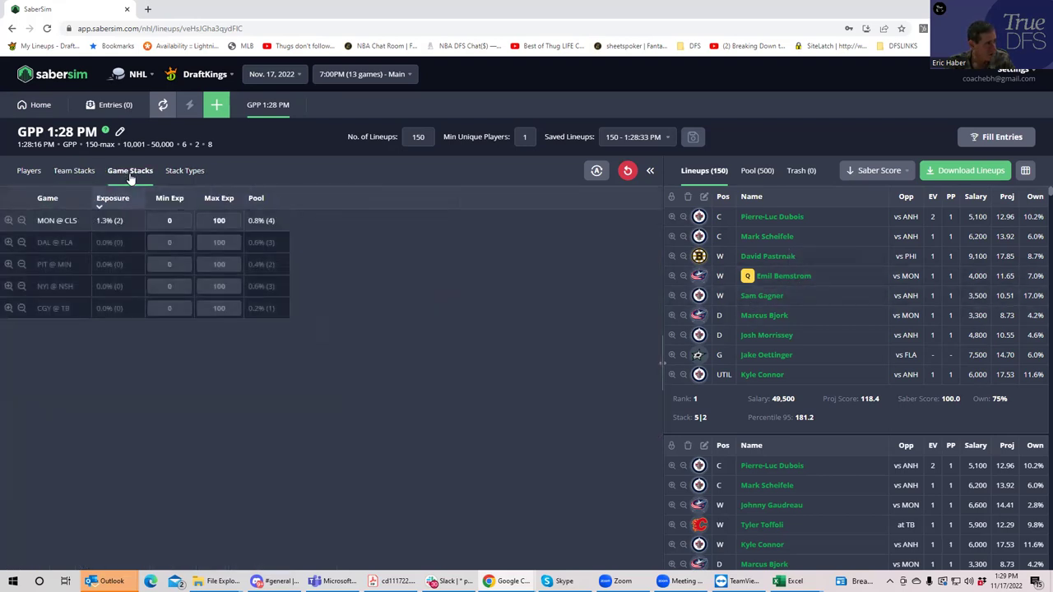
left_click(185, 171)
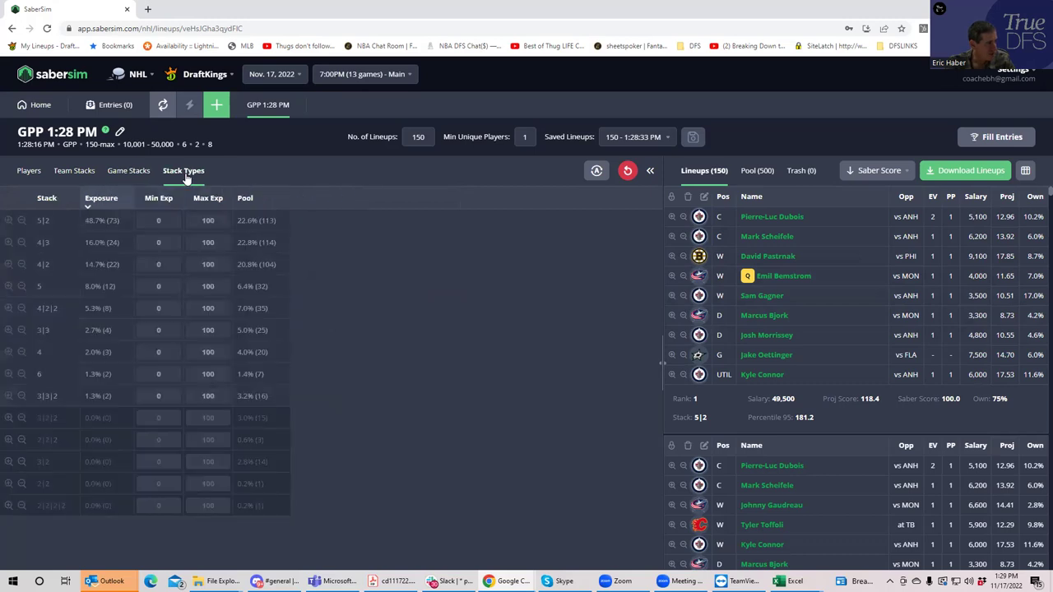